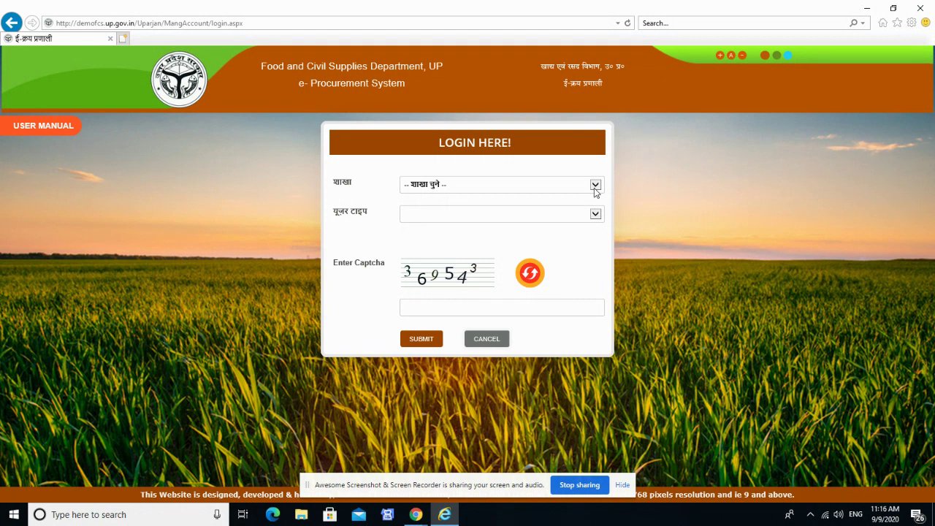
# Choose branch विपणन शाखा, user type डिपो यूज़र and district खीरी on the login form.
pyautogui.click(595, 187)
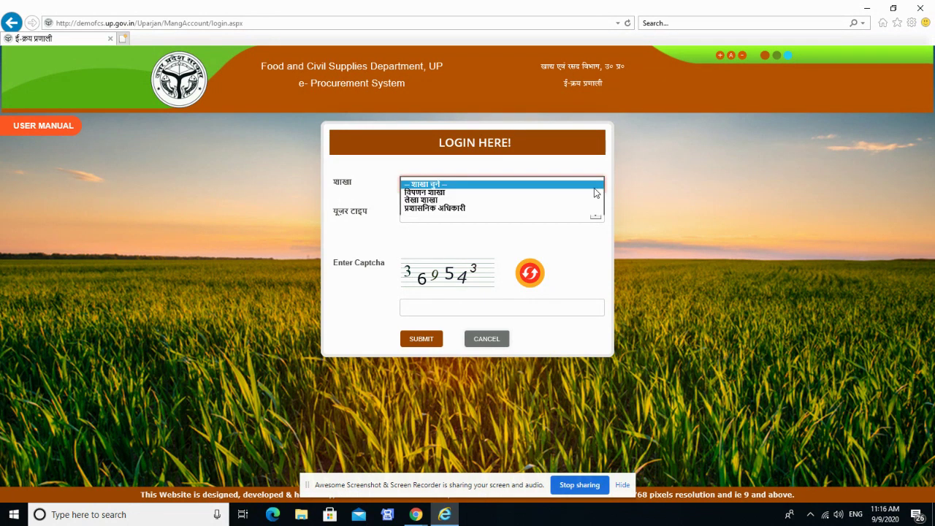
pyautogui.click(545, 193)
pyautogui.click(526, 213)
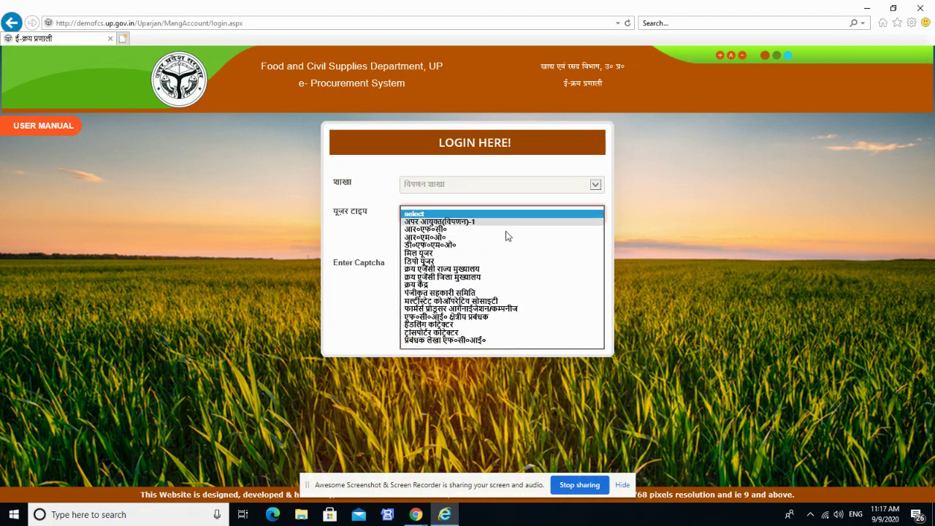
pyautogui.click(483, 261)
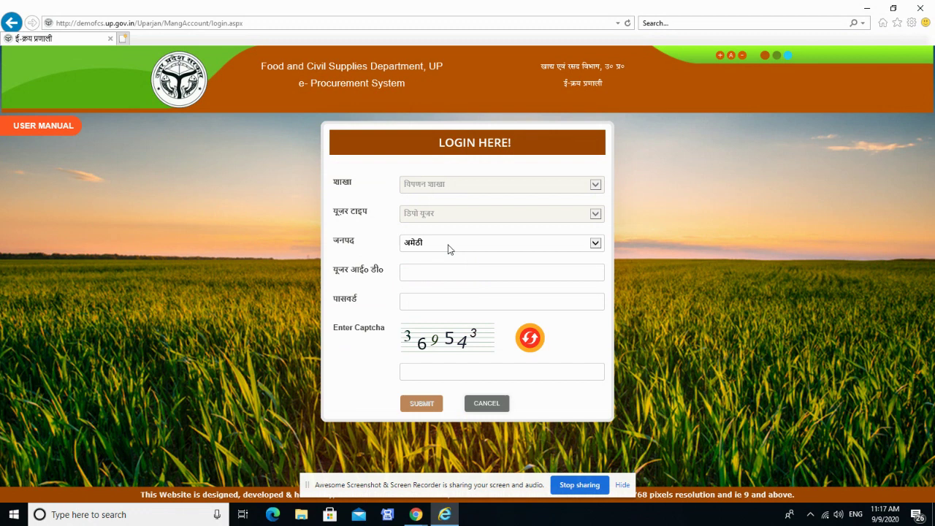
pyautogui.click(447, 247)
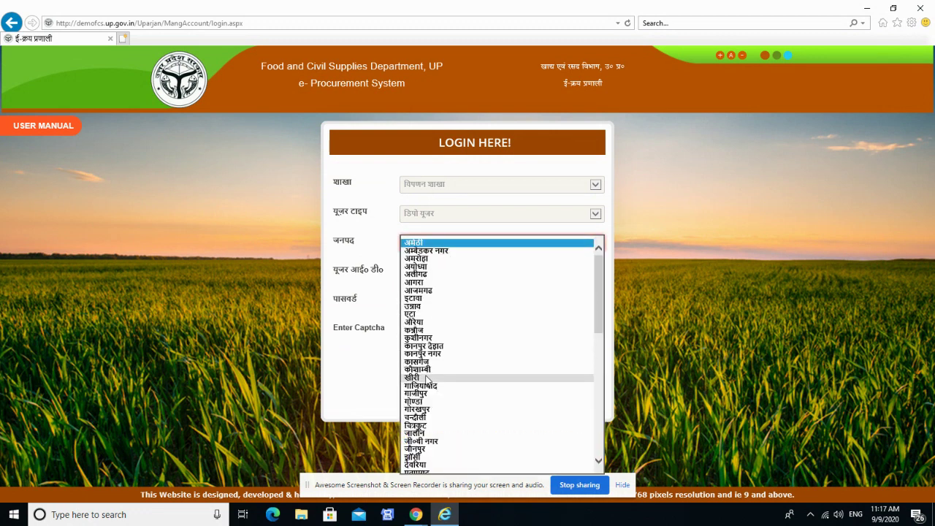
pyautogui.click(407, 379)
# Enter the depot user ID, password and captcha, and submit the login.
pyautogui.click(448, 277)
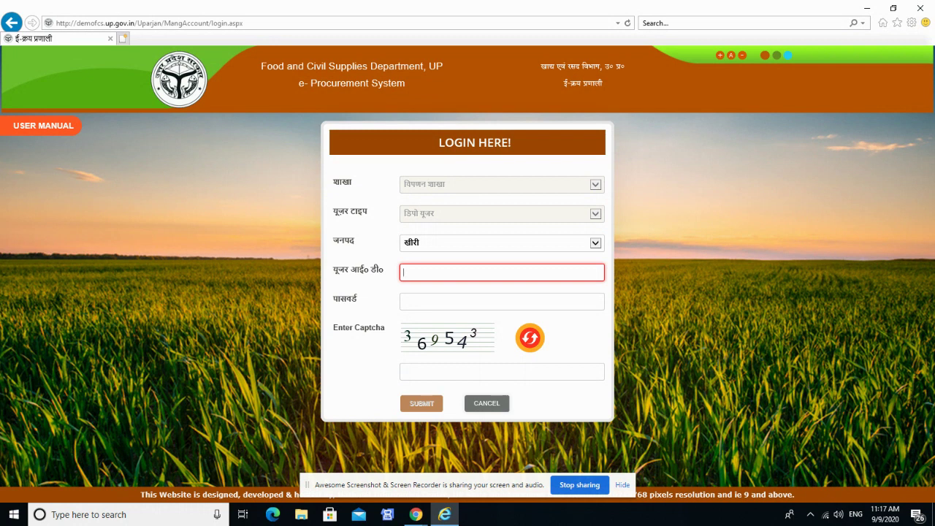
pyautogui.press('Tab')
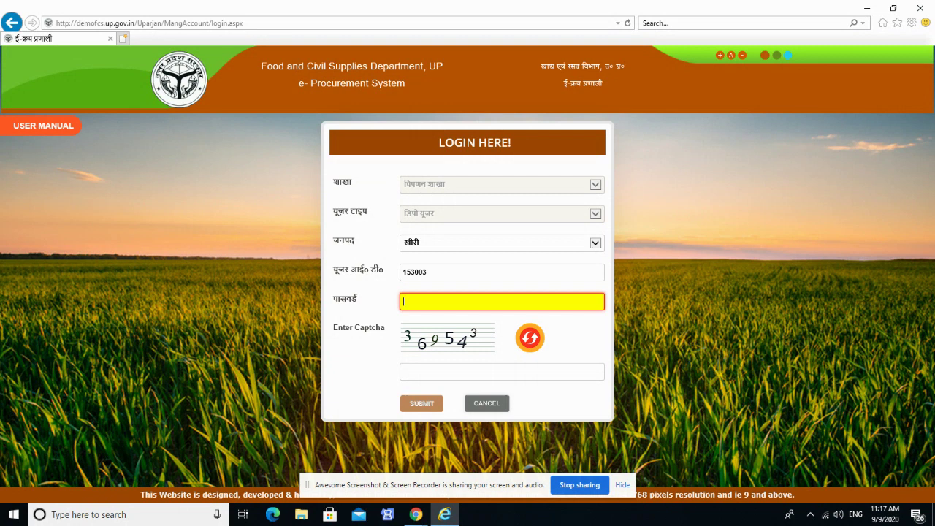
pyautogui.press('Tab')
pyautogui.press('Tab')
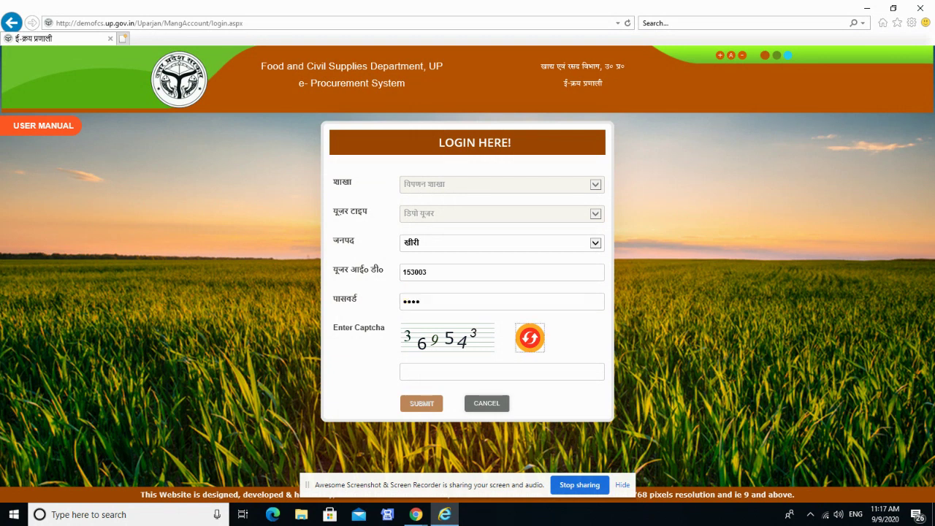
pyautogui.press('Return')
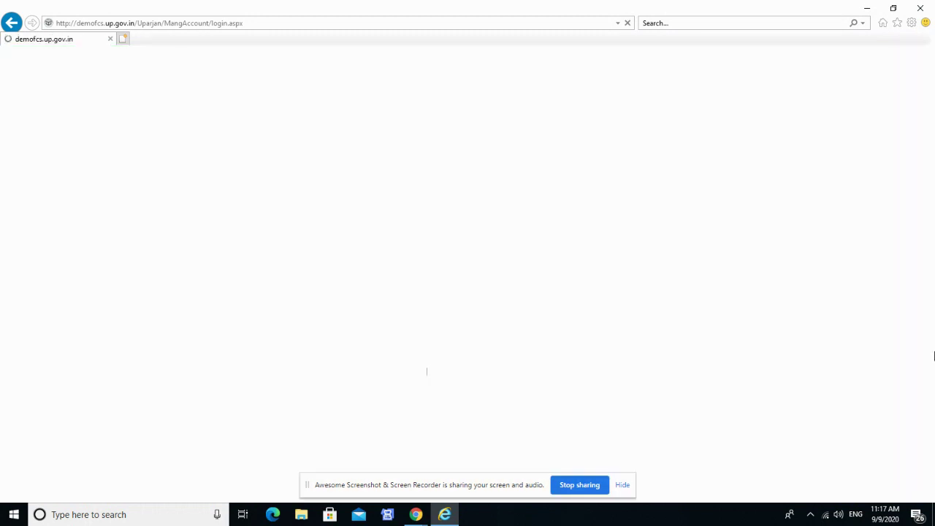
# Open ACCEPTANCE NOTE CUM ANALYSIS REPORT OF RICE from the प्रविष्टि menu.
pyautogui.click(622, 485)
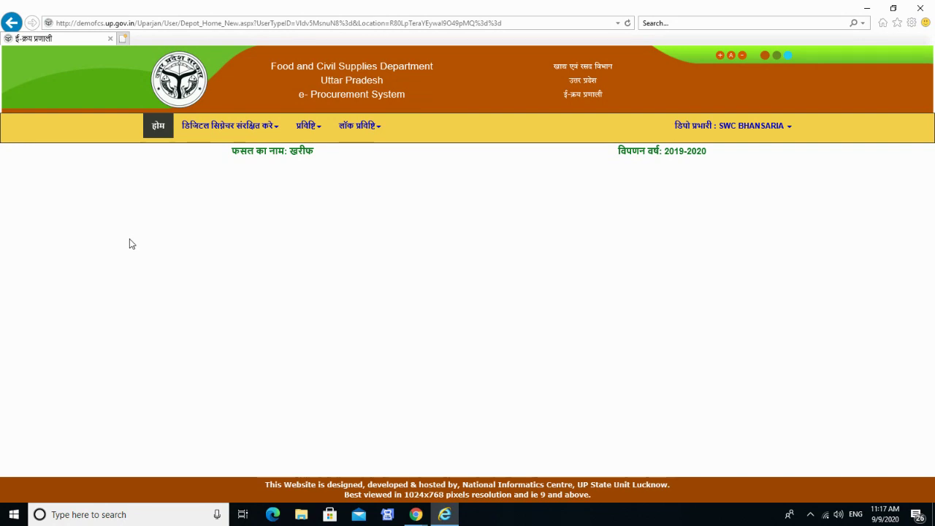
pyautogui.click(308, 137)
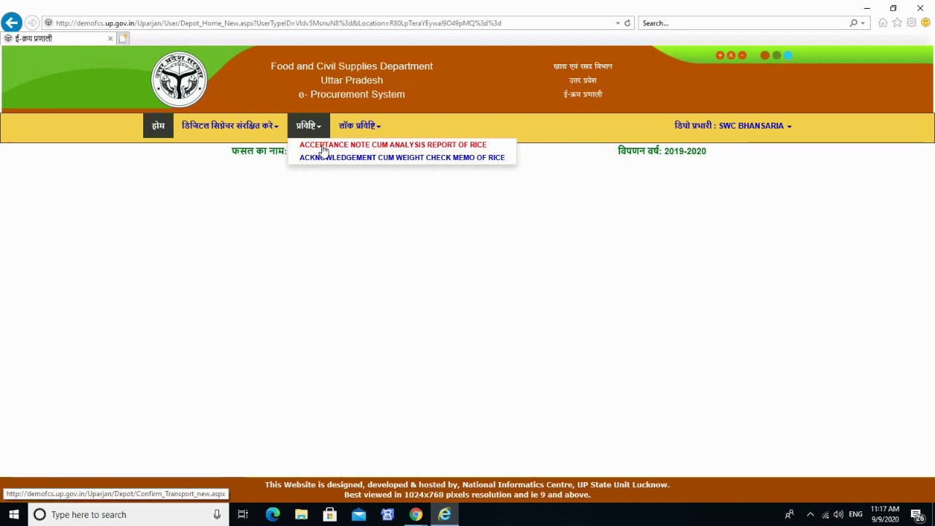
pyautogui.click(323, 147)
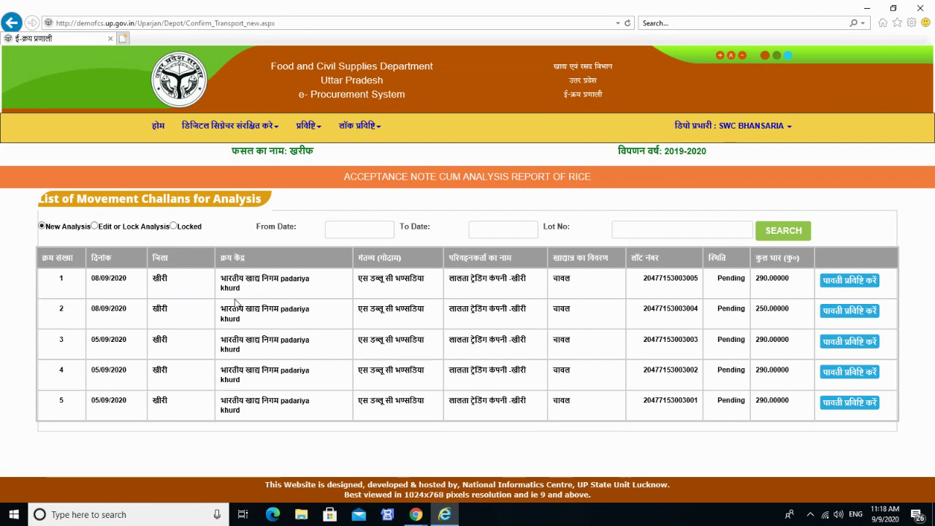
pyautogui.click(847, 345)
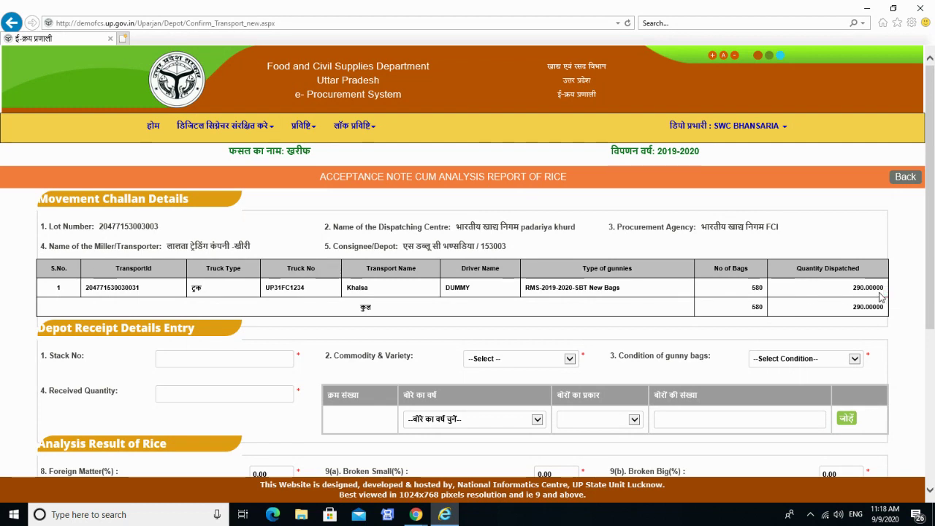
pyautogui.scroll(-3, 2, 389)
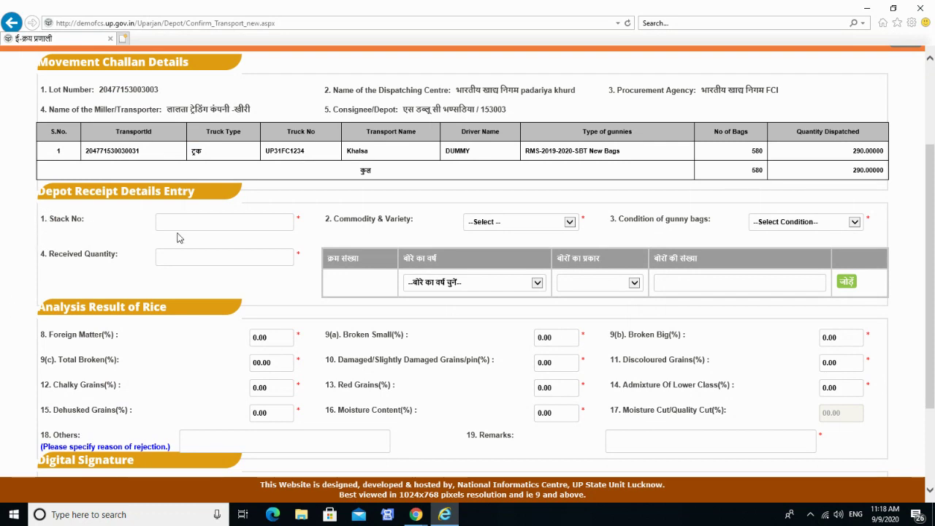
pyautogui.click(227, 228)
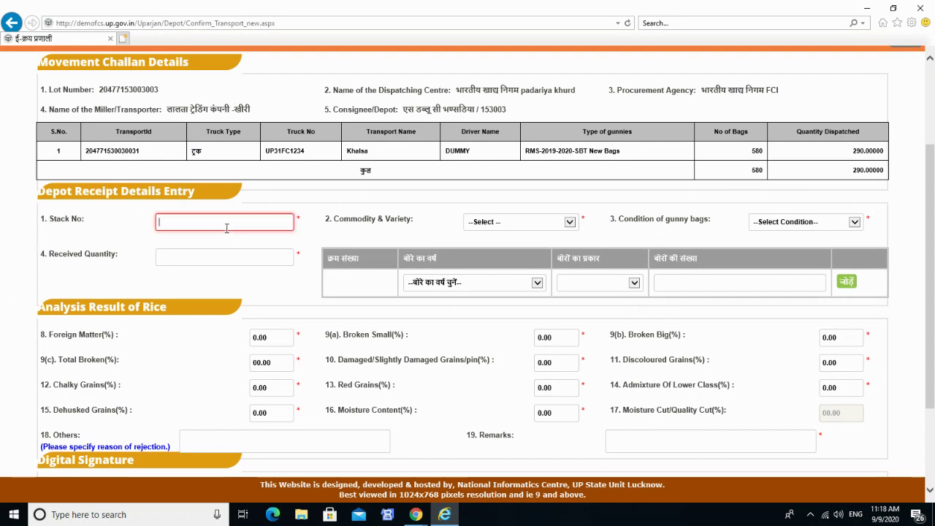
pyautogui.write('1A/1')
pyautogui.click(499, 223)
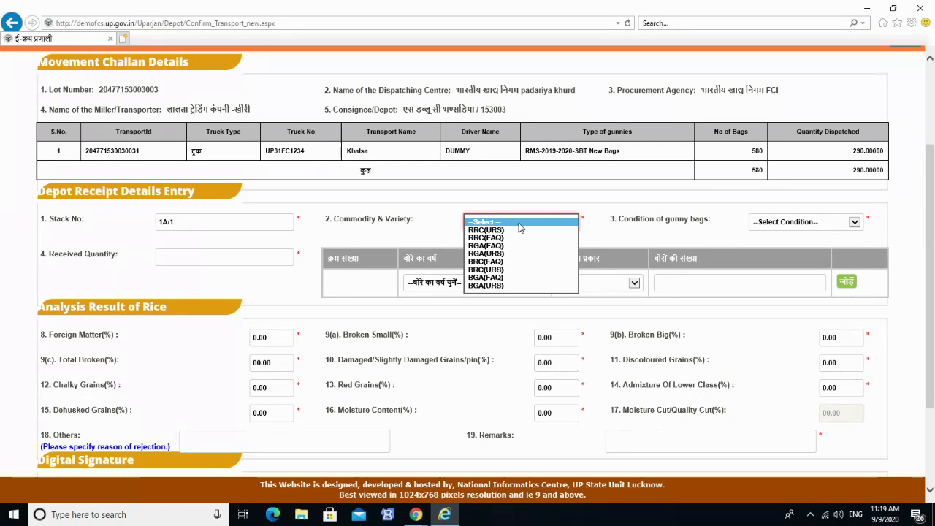
pyautogui.click(526, 238)
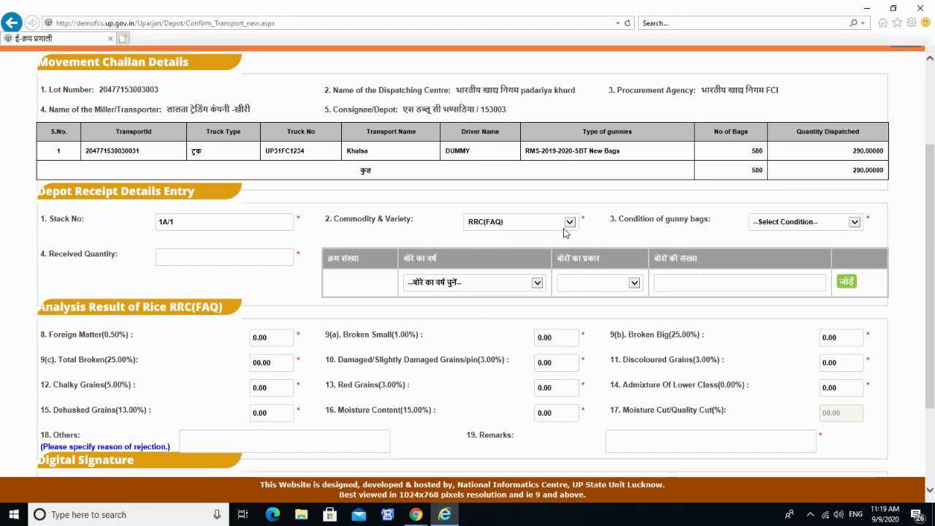
pyautogui.click(823, 228)
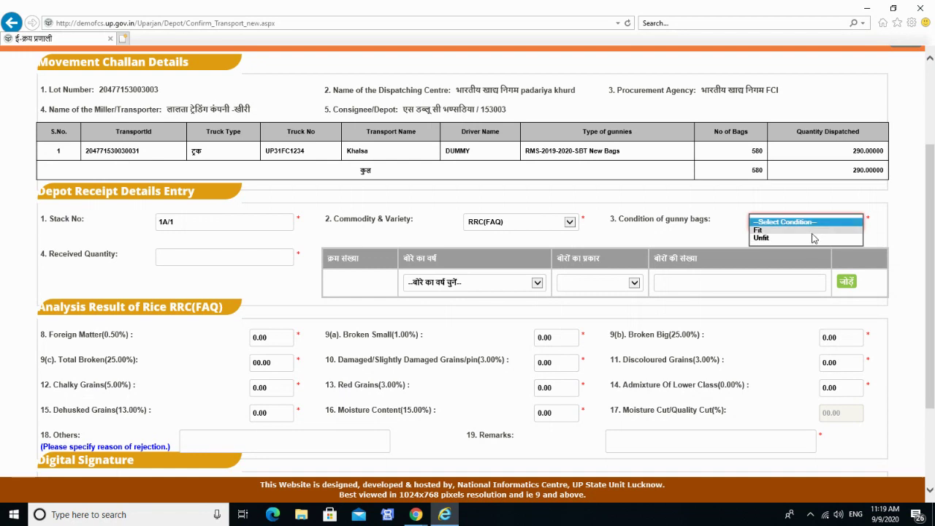
# Mark the gunny bags Fit and enter received quantity 289.
pyautogui.click(814, 231)
pyautogui.click(165, 256)
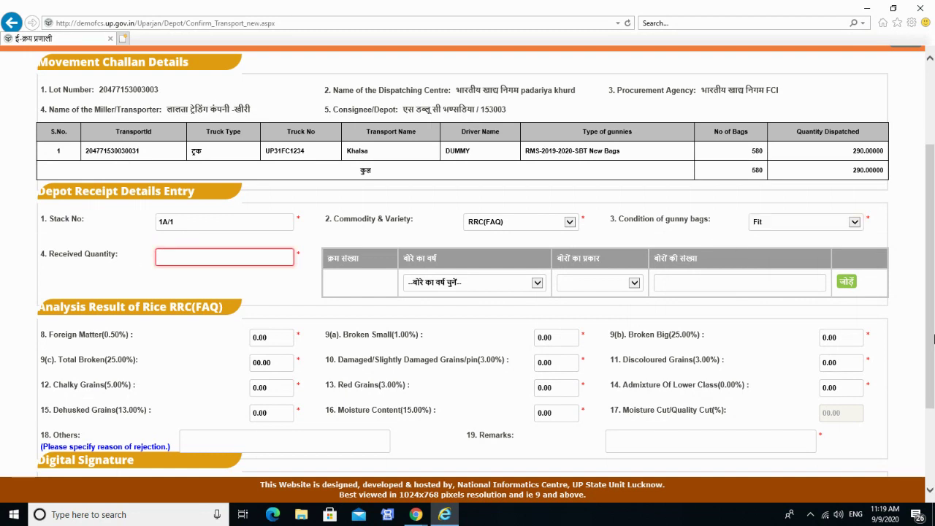
pyautogui.write('289')
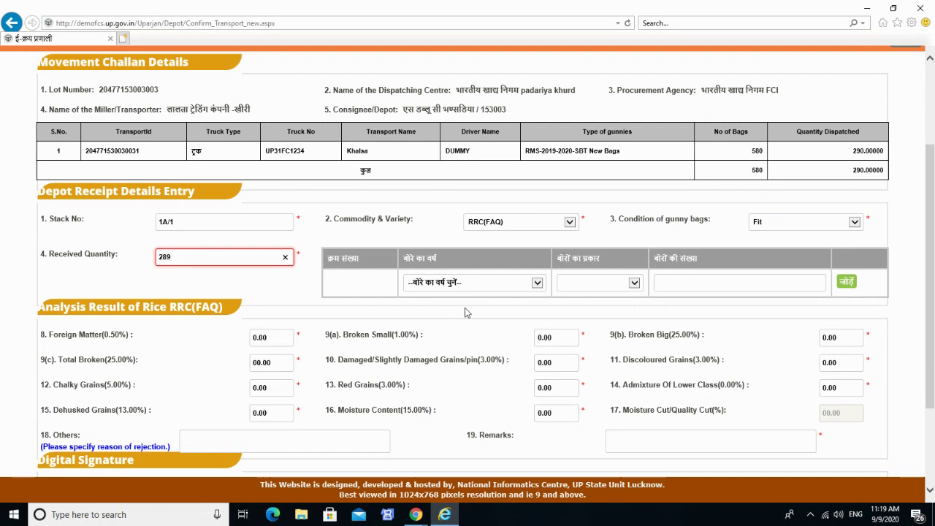
# Add a 2019-2020 bag line of 250 RMS-2019-2020-SBT-Jute New Bags.
pyautogui.click(476, 288)
pyautogui.click(478, 288)
pyautogui.click(476, 288)
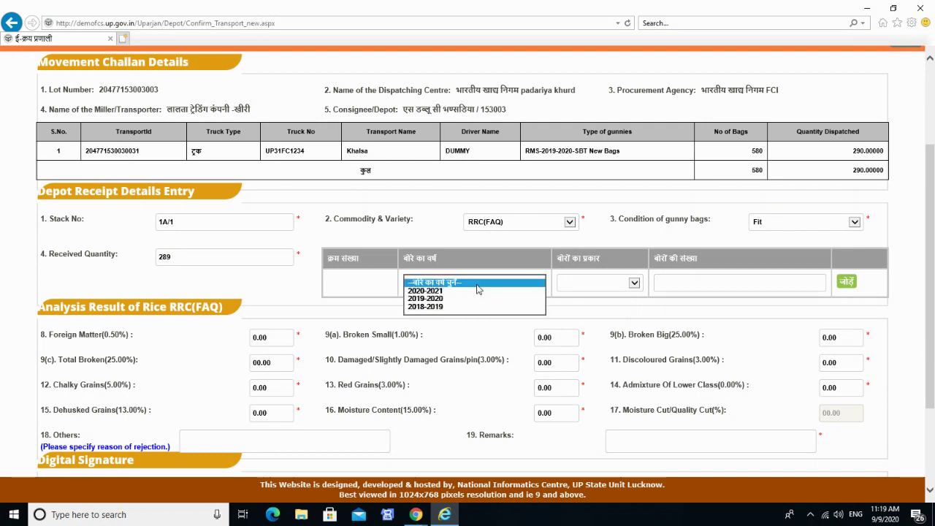
pyautogui.click(479, 299)
pyautogui.click(636, 288)
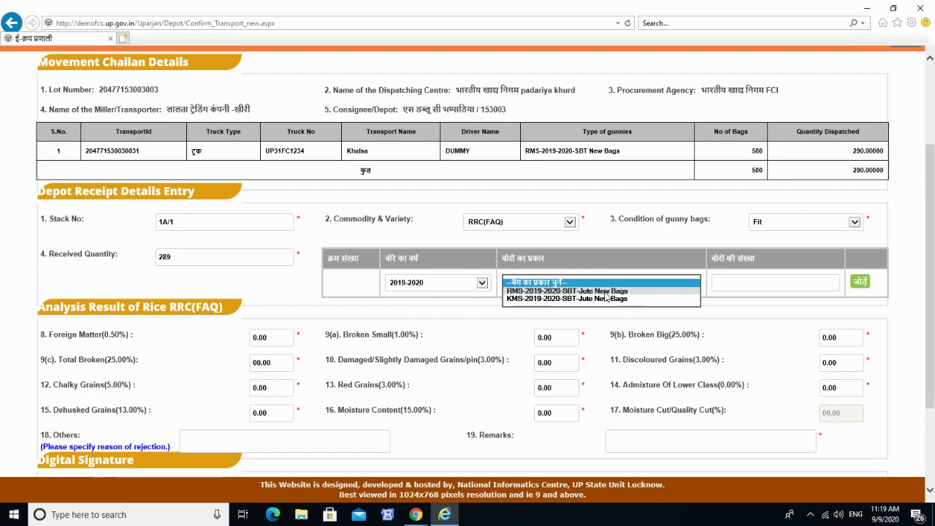
pyautogui.click(606, 290)
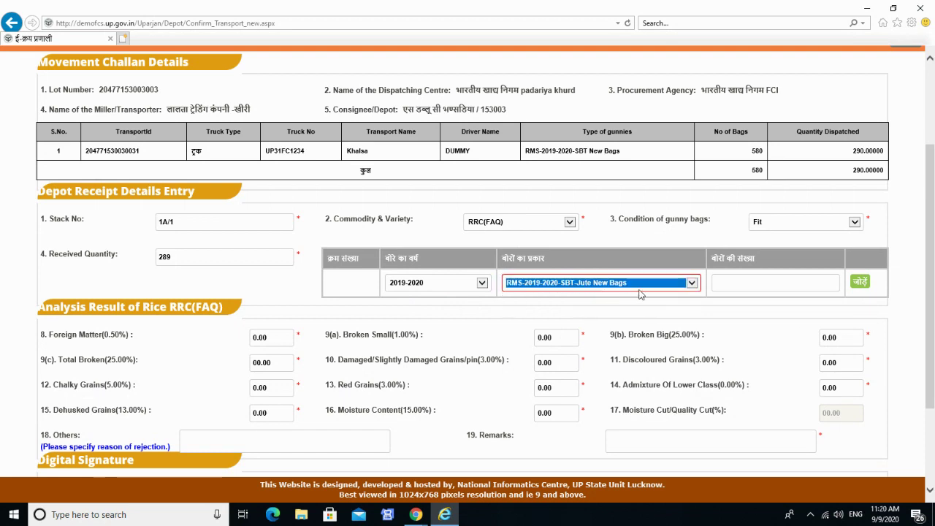
pyautogui.click(822, 286)
pyautogui.write('250')
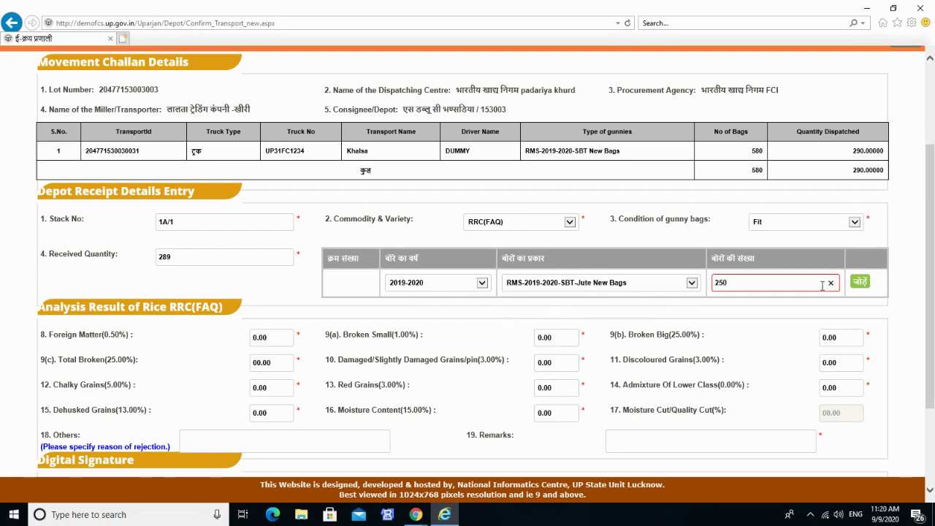
pyautogui.click(859, 282)
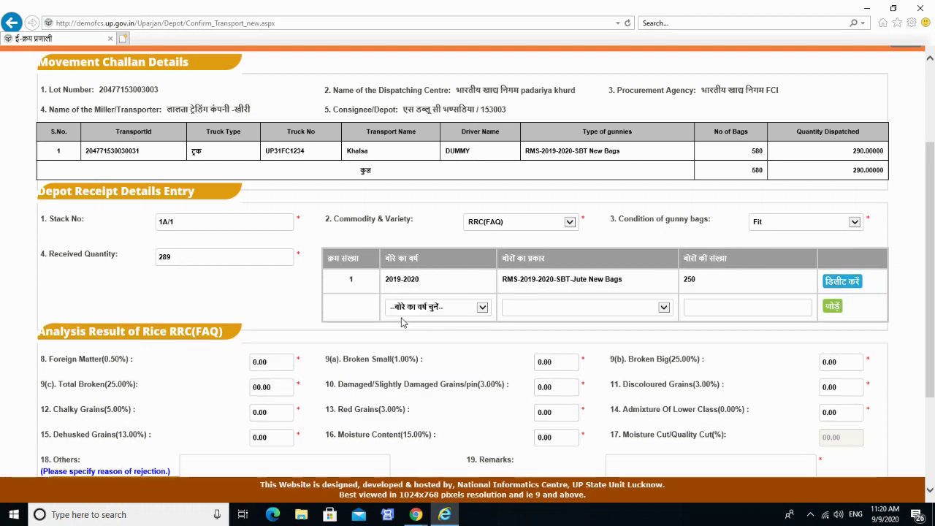
# Add a second 2019-2020 bag line of 330 KMS-2019-2020-SBT-Jute New Bags.
pyautogui.click(424, 307)
pyautogui.click(413, 323)
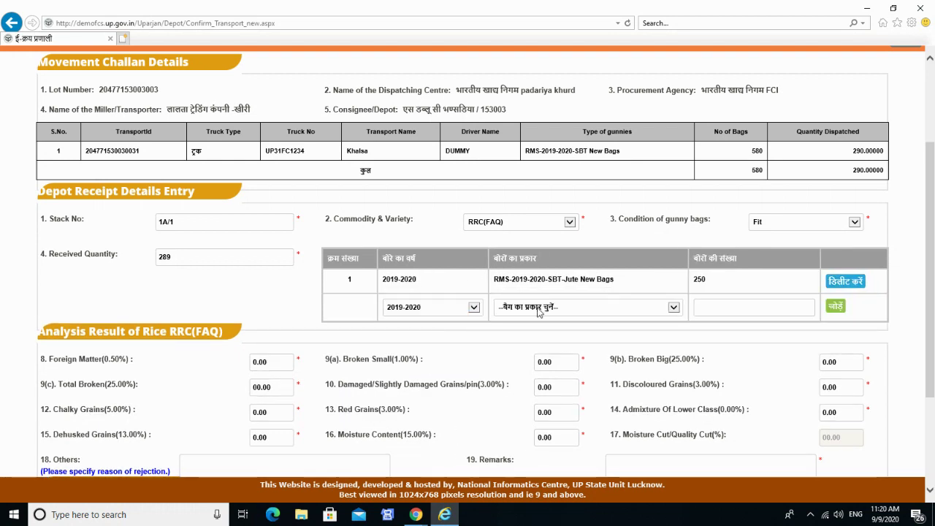
pyautogui.click(539, 307)
pyautogui.click(555, 326)
pyautogui.click(721, 307)
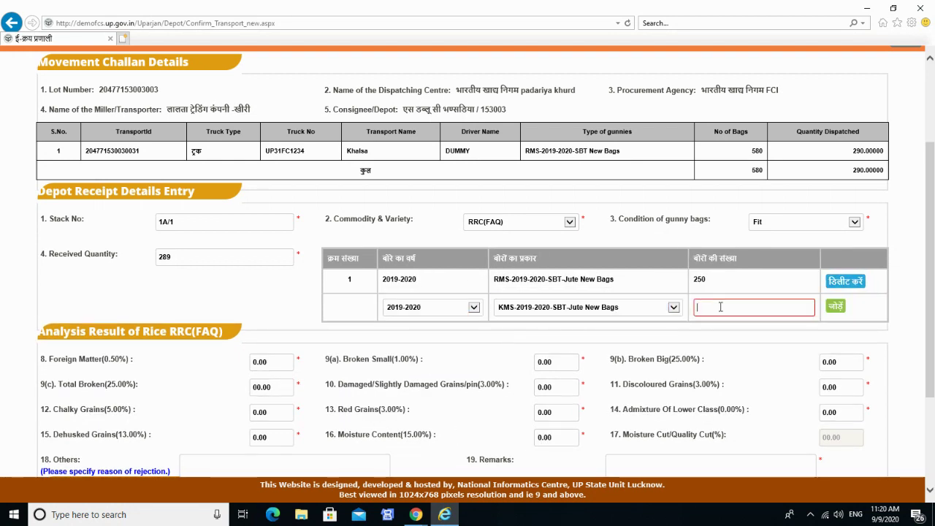
pyautogui.write('330')
pyautogui.click(835, 307)
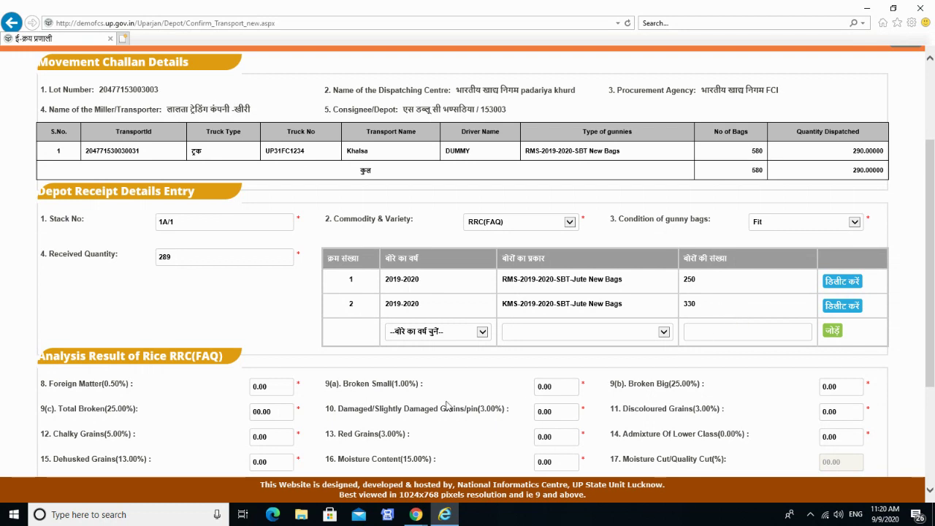
# Enter foreign matter 0.2, broken small 0 and broken big 10 in the analysis.
pyautogui.scroll(-3, 349, 379)
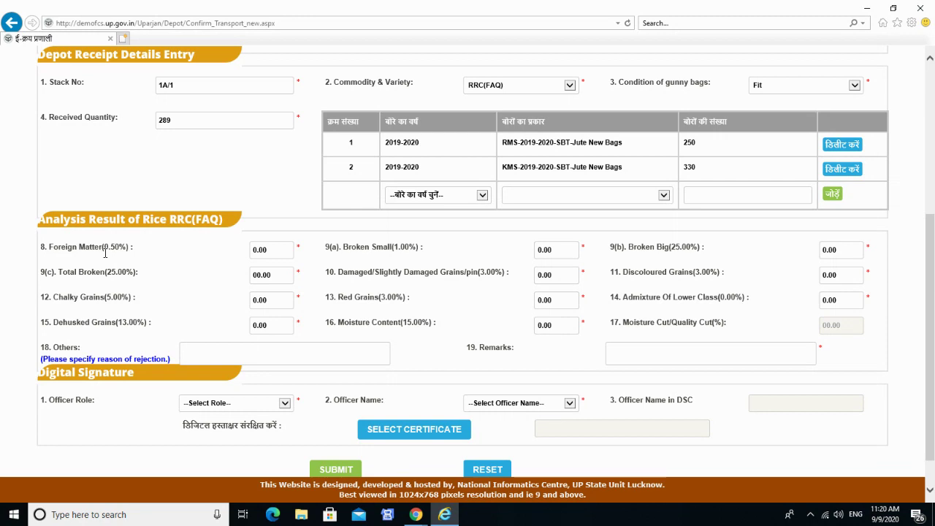
pyautogui.click(289, 249)
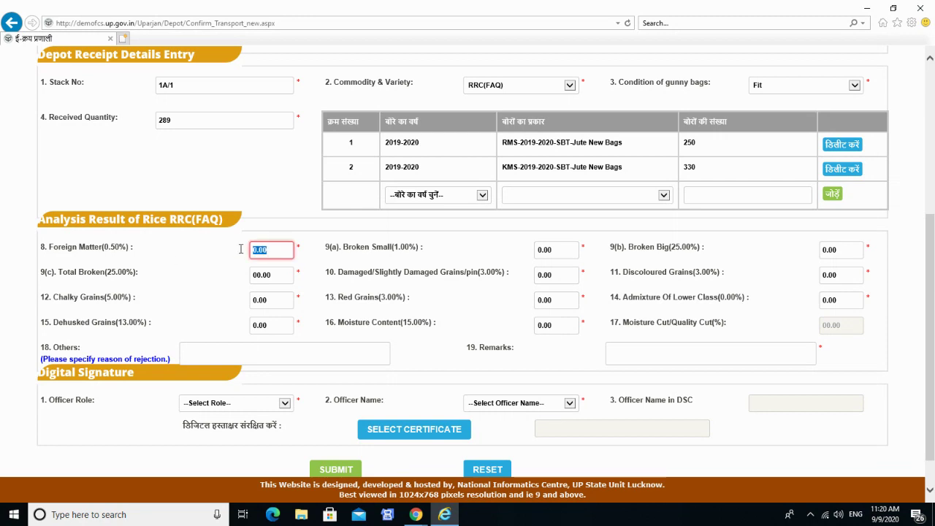
pyautogui.write('0.2')
pyautogui.press('Tab')
pyautogui.write('0.')
pyautogui.press('Tab')
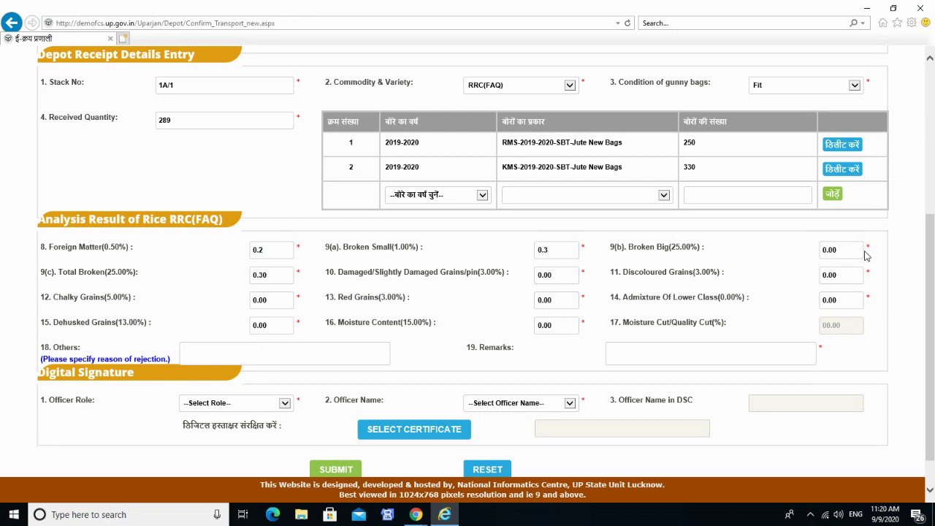
pyautogui.click(850, 250)
pyautogui.write('10')
pyautogui.press('Tab')
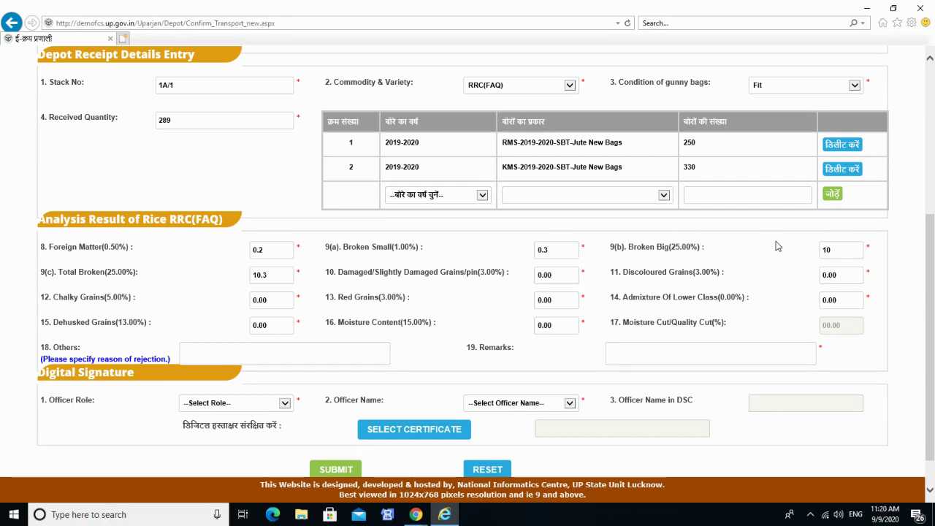
# Enter 2 for damaged, discoloured, chalky and red grains.
pyautogui.click(567, 274)
pyautogui.write('2')
pyautogui.press('Tab')
pyautogui.write('2')
pyautogui.press('Tab')
pyautogui.write('2')
pyautogui.press('Tab')
pyautogui.write('2')
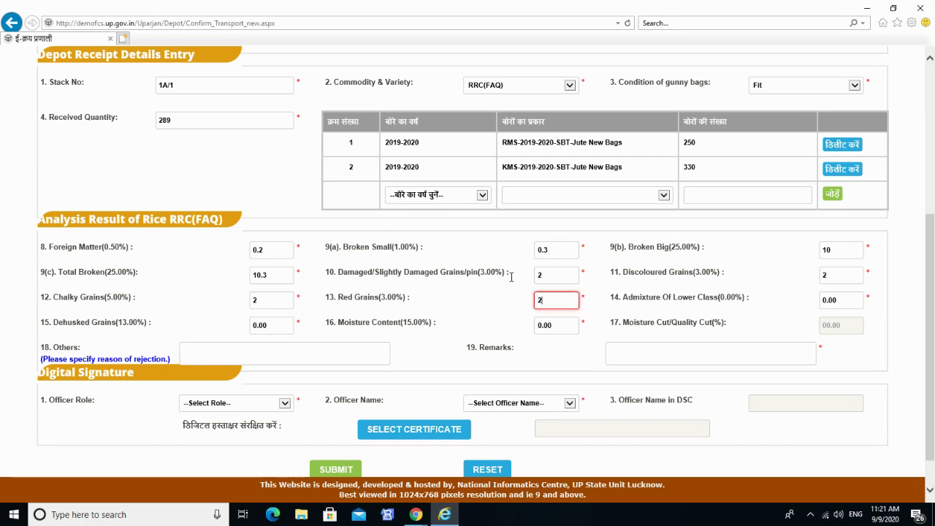
pyautogui.press('Tab')
# Enter dehusked 12 and moisture content 14.2.
pyautogui.press('Tab')
pyautogui.write('12')
pyautogui.press('Tab')
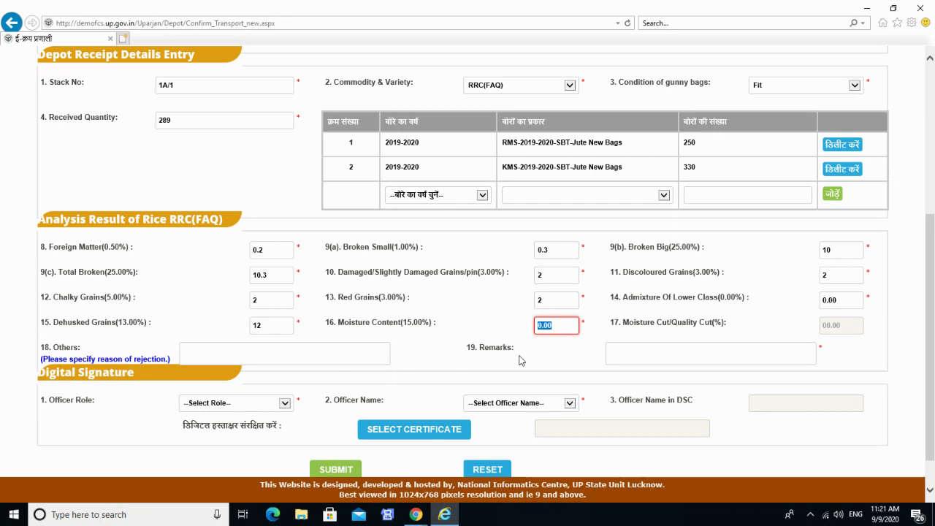
pyautogui.write('14.2')
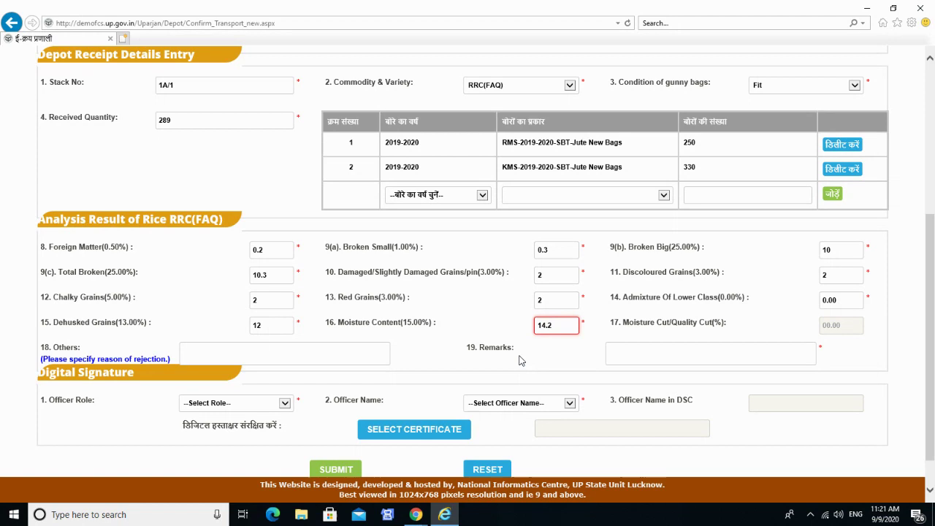
pyautogui.click(521, 360)
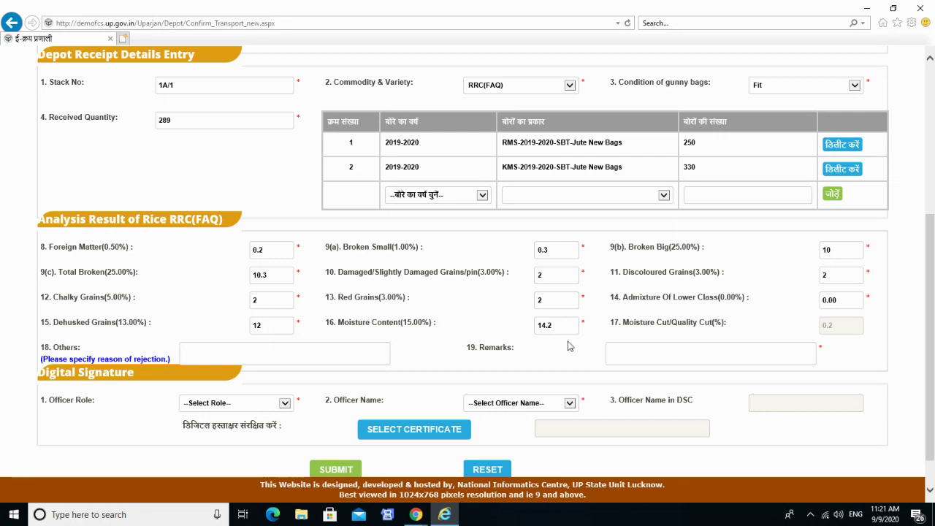
# Correct the moisture content from 14.2 to 13.5.
pyautogui.moveTo(566, 322); pyautogui.dragTo(471, 336)
pyautogui.write('1')
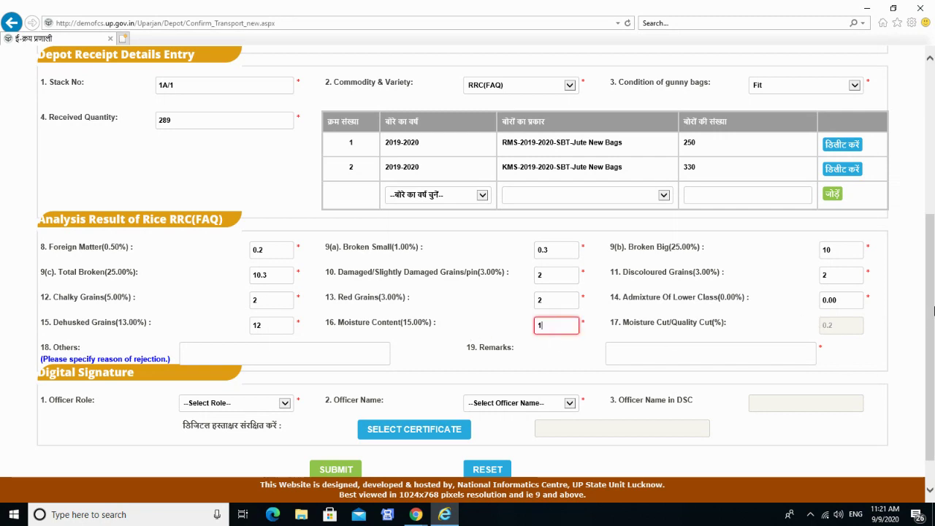
pyautogui.write('3.5')
pyautogui.press('Tab')
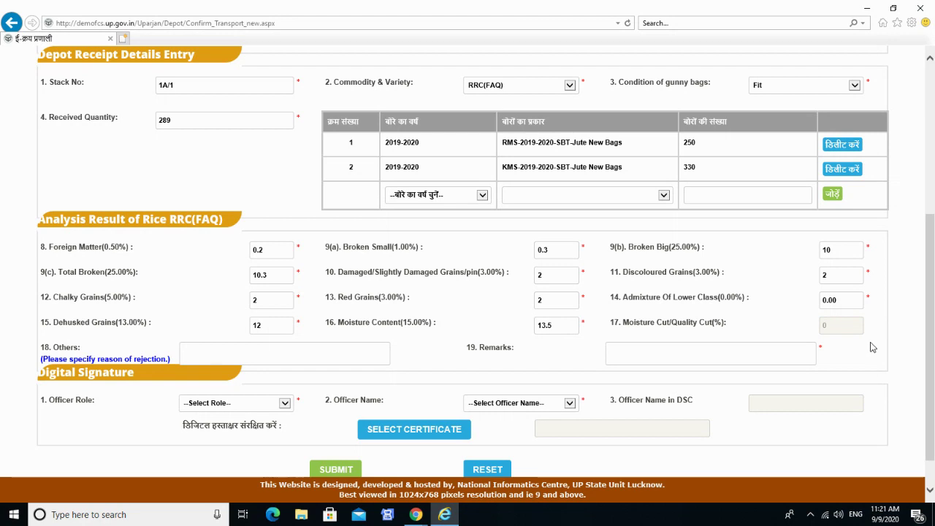
# Enter 'Bad to bag variation' as the rejection reason under Others.
pyautogui.click(237, 355)
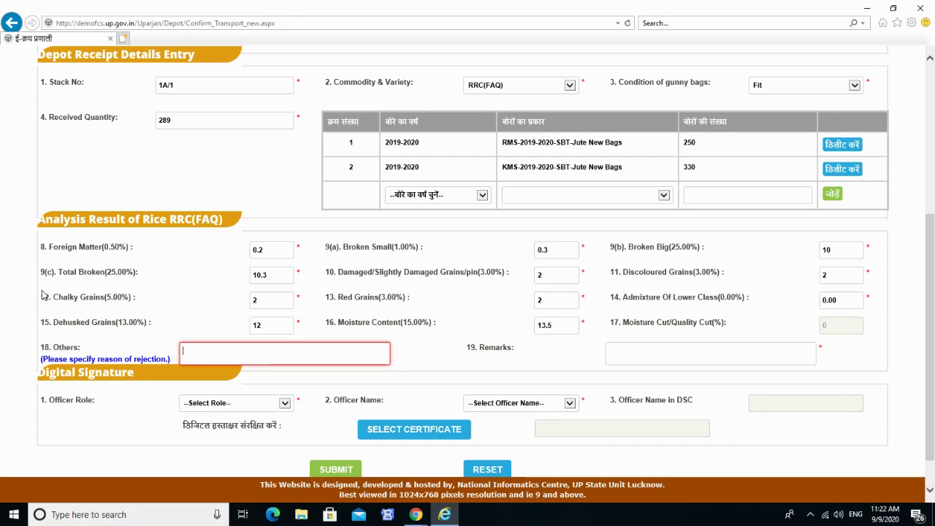
pyautogui.write('Bad')
pyautogui.write(' to bag varia')
pyautogui.write('tion')
pyautogui.click(30, 350)
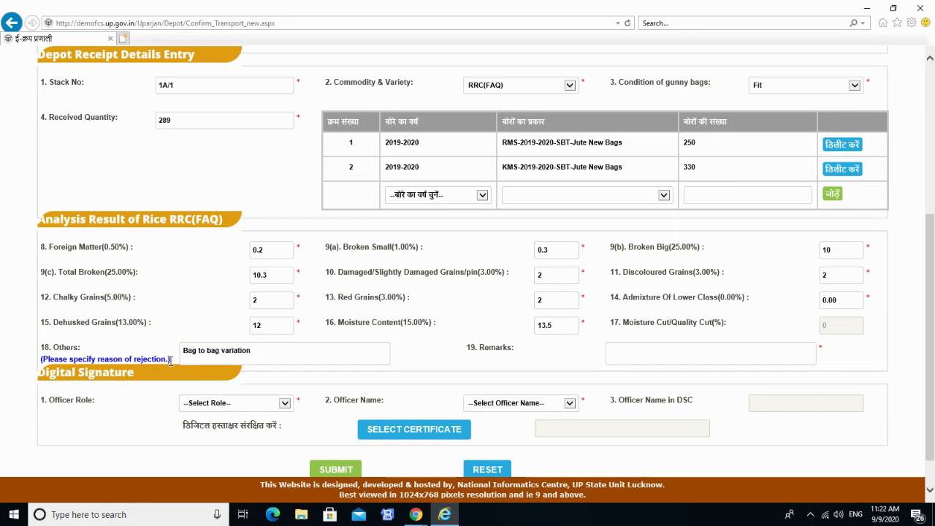
# Set signer role Technical Assistant (TA), officer Dummy TA, and confirm the digital certificate.
pyautogui.scroll(-1, 247, 399)
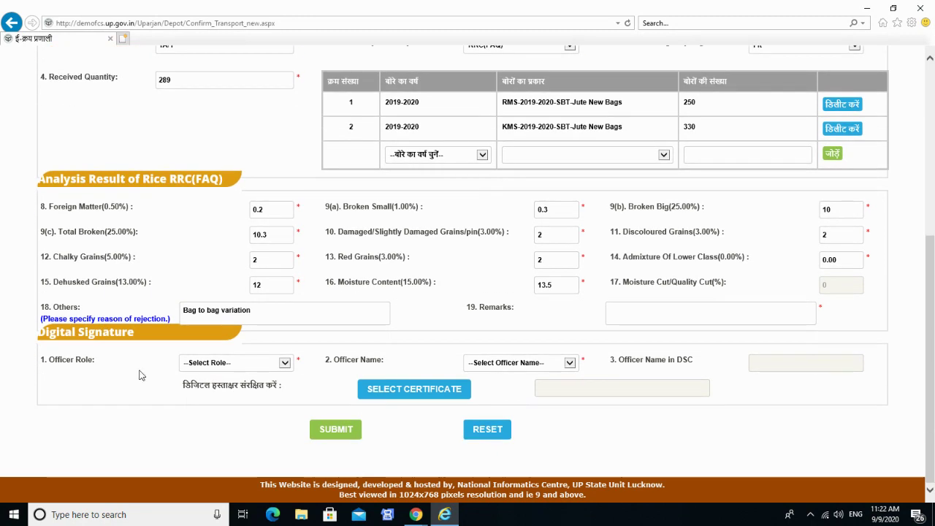
pyautogui.click(193, 365)
pyautogui.click(207, 374)
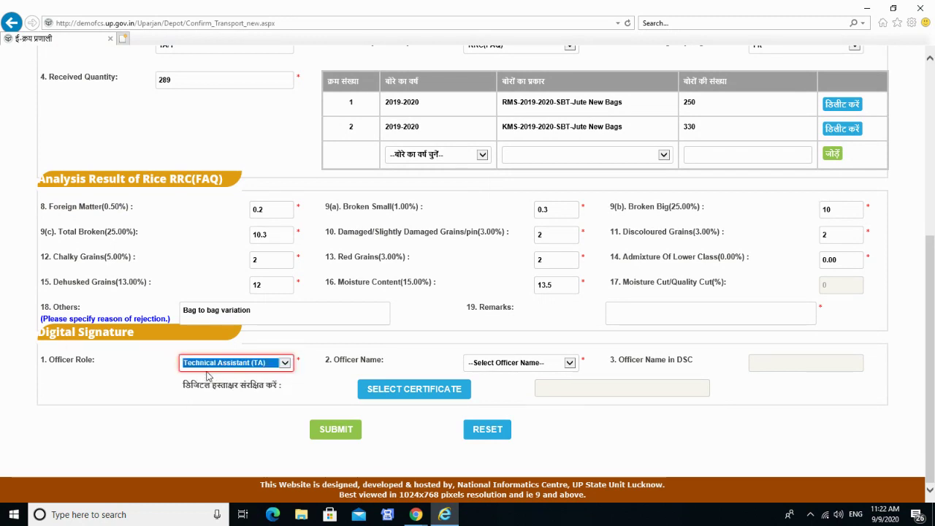
pyautogui.click(499, 363)
pyautogui.click(501, 370)
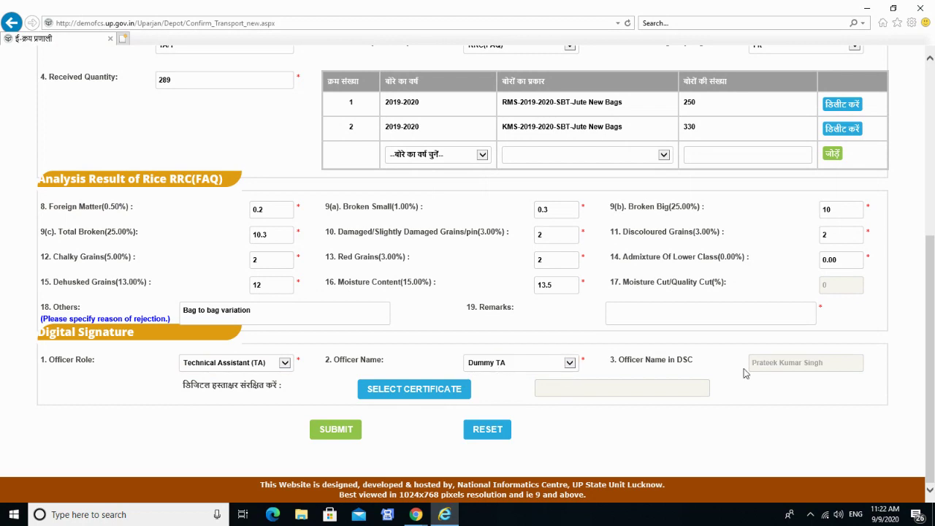
pyautogui.click(427, 389)
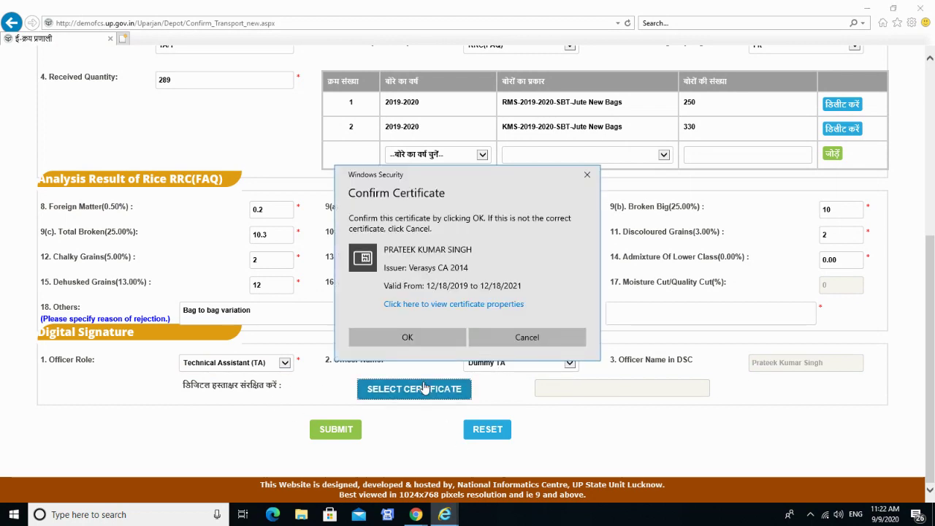
pyautogui.click(406, 338)
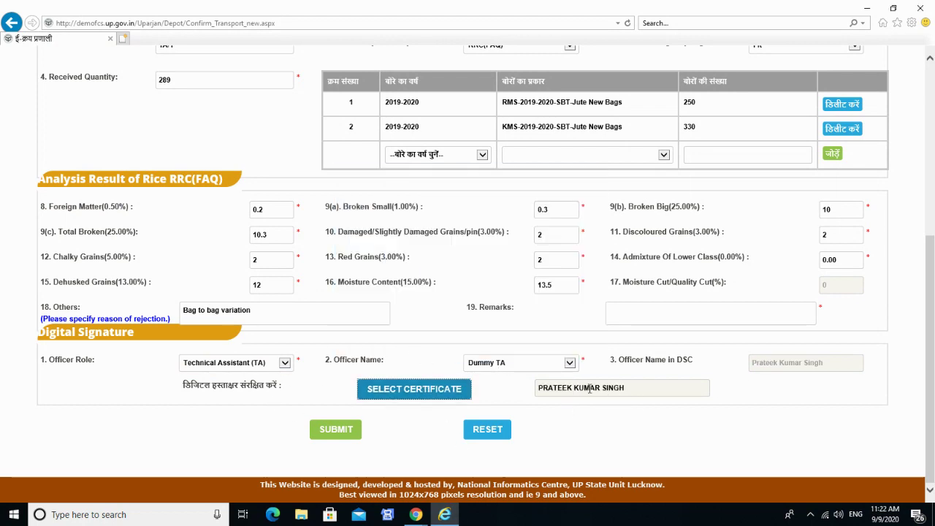
# Submit the form, allow the security alert, and sign with the User PIN.
pyautogui.click(331, 431)
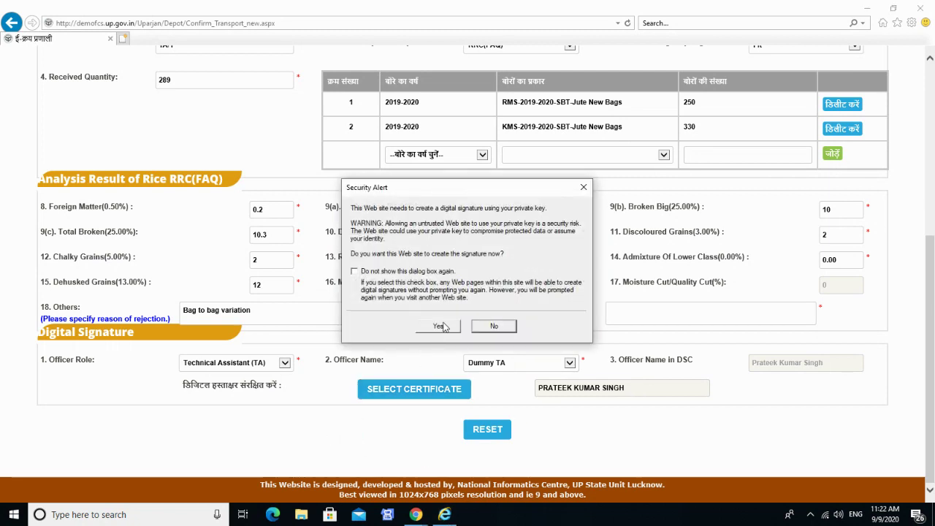
pyautogui.click(445, 323)
pyautogui.write('**')
pyautogui.press('BackSpace')
pyautogui.press('BackSpace')
pyautogui.write('********')
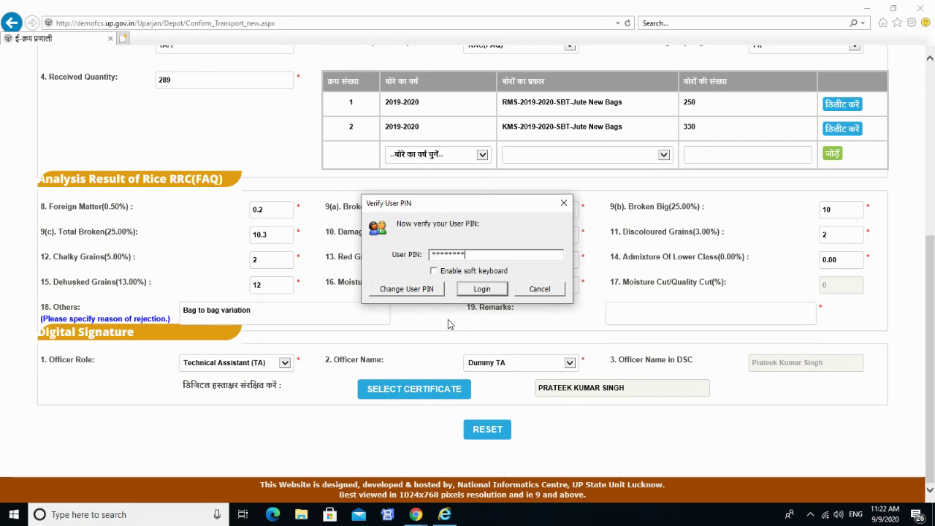
pyautogui.click(501, 288)
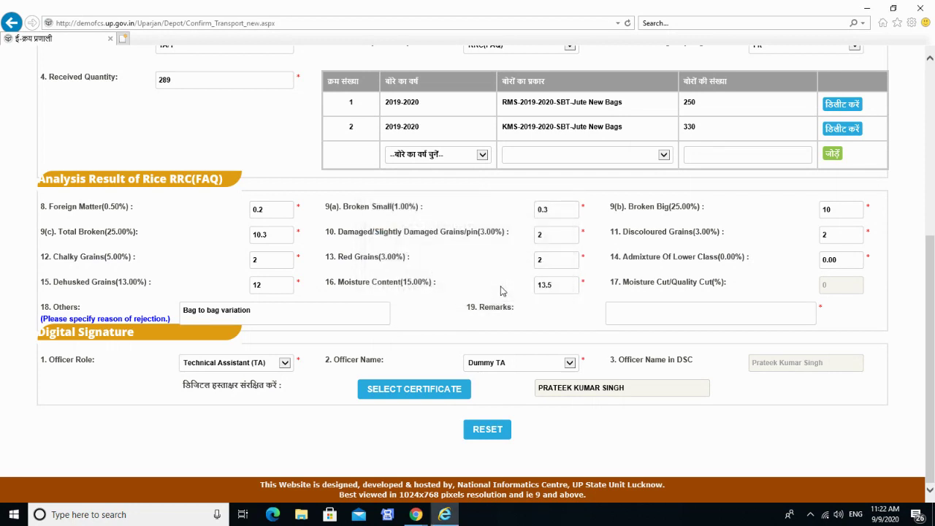
# Dismiss the success message and scroll through the signed report to the signature section.
pyautogui.click(512, 299)
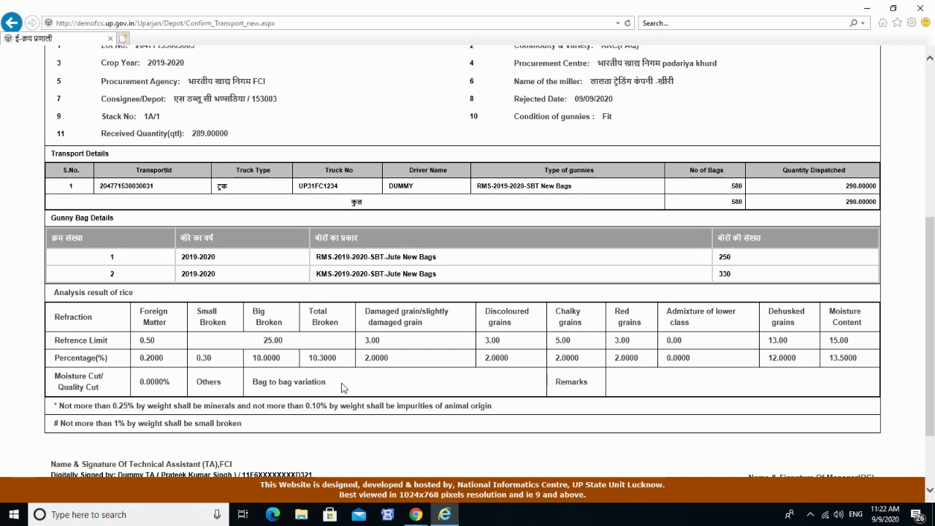
pyautogui.scroll(4, 344, 387)
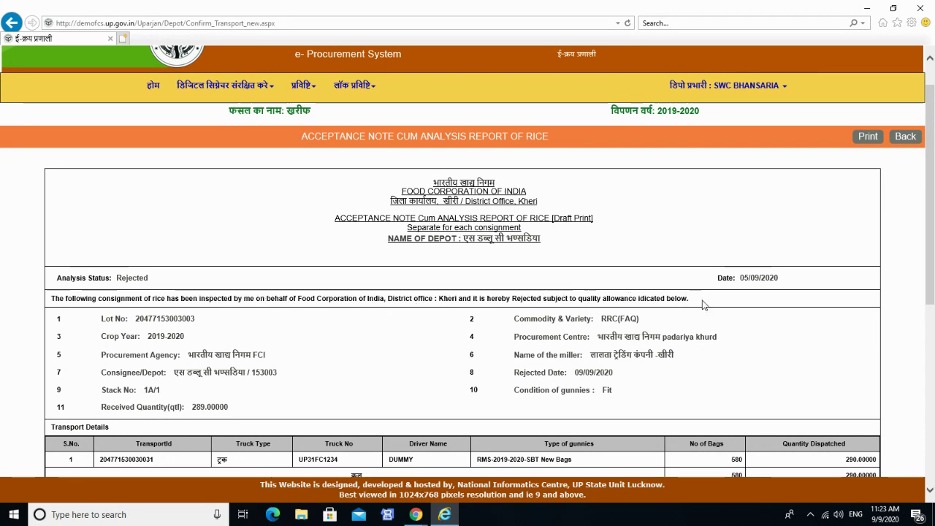
pyautogui.scroll(-3, 685, 358)
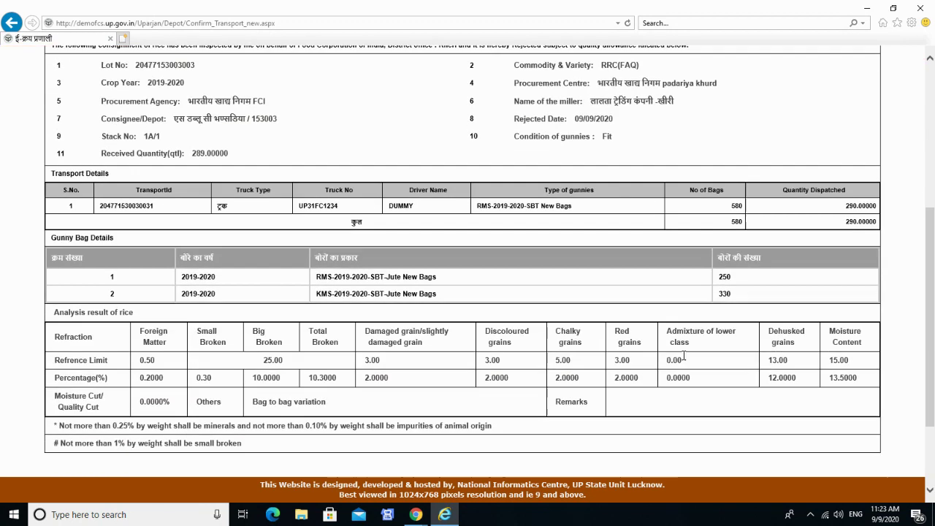
pyautogui.scroll(-2, 683, 357)
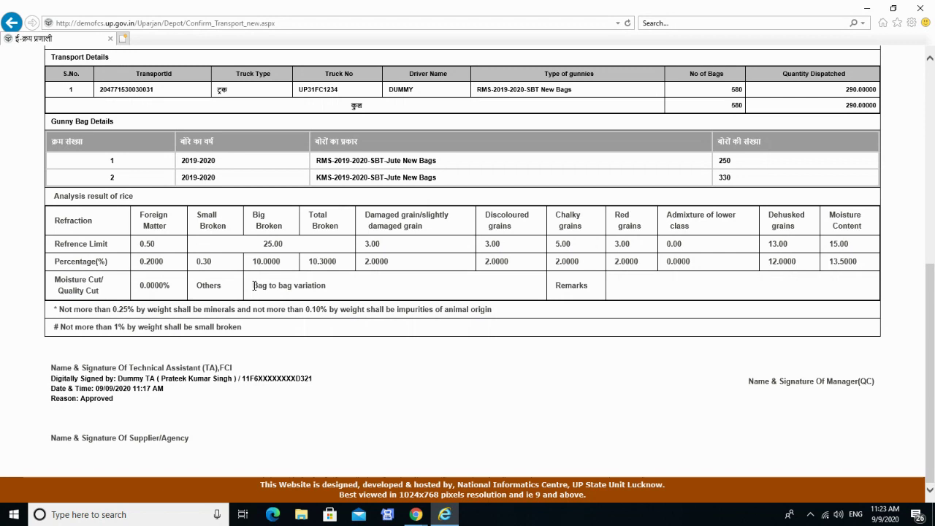
pyautogui.scroll(5, 487, 377)
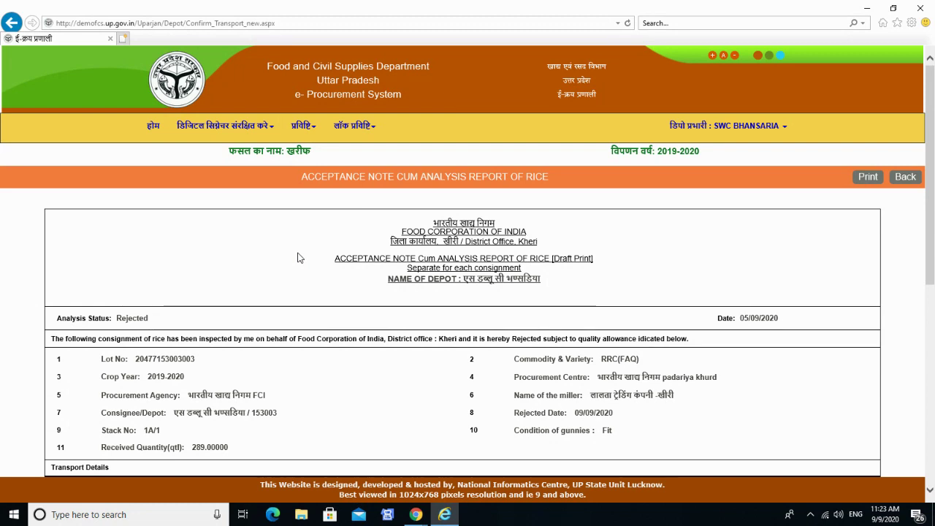
# Open the pending lot's acceptance note from the lock menu and review its analysis report.
pyautogui.click(359, 135)
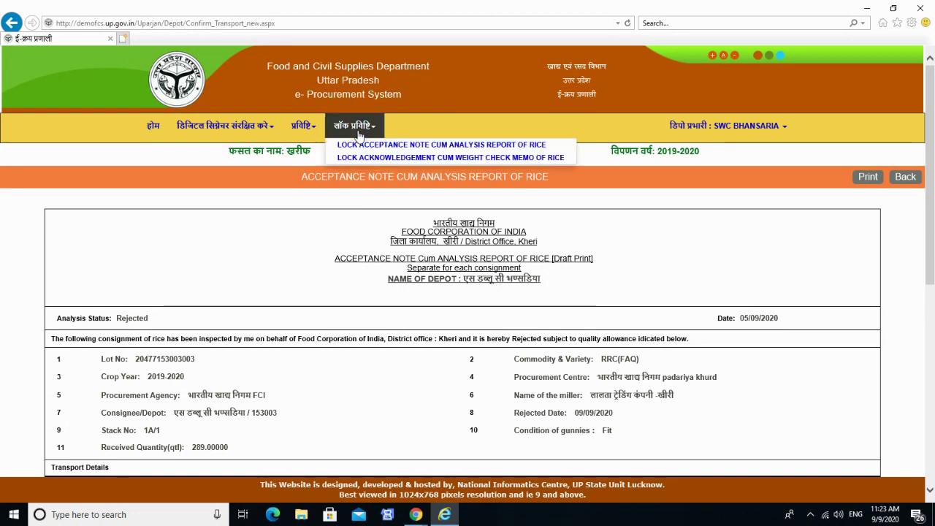
pyautogui.click(375, 147)
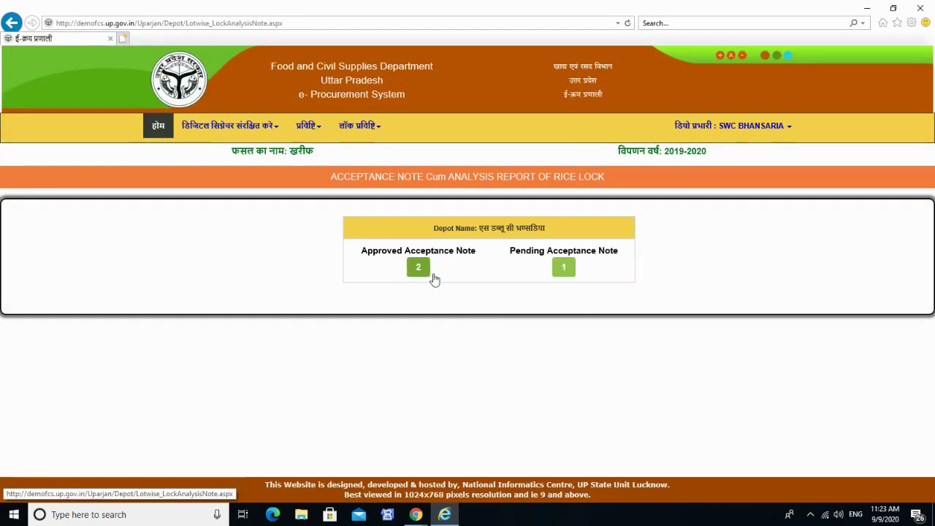
pyautogui.click(564, 268)
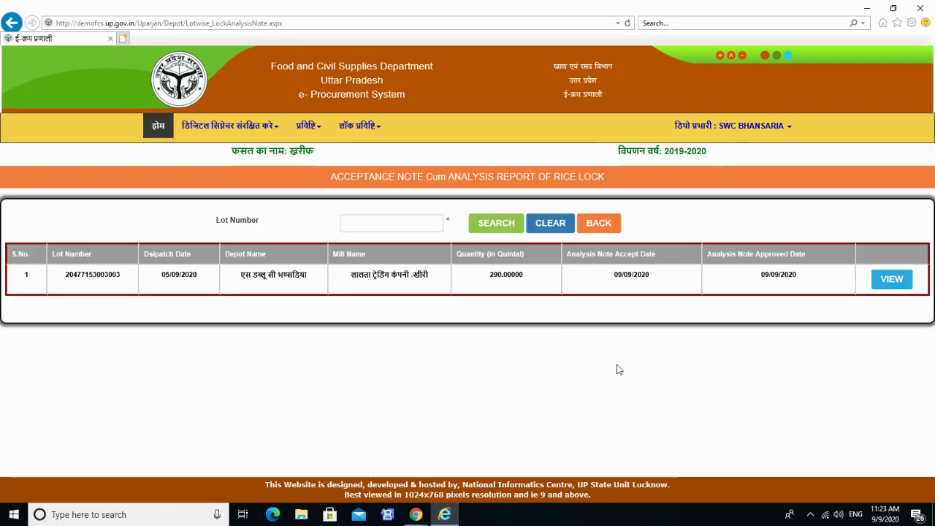
pyautogui.click(892, 281)
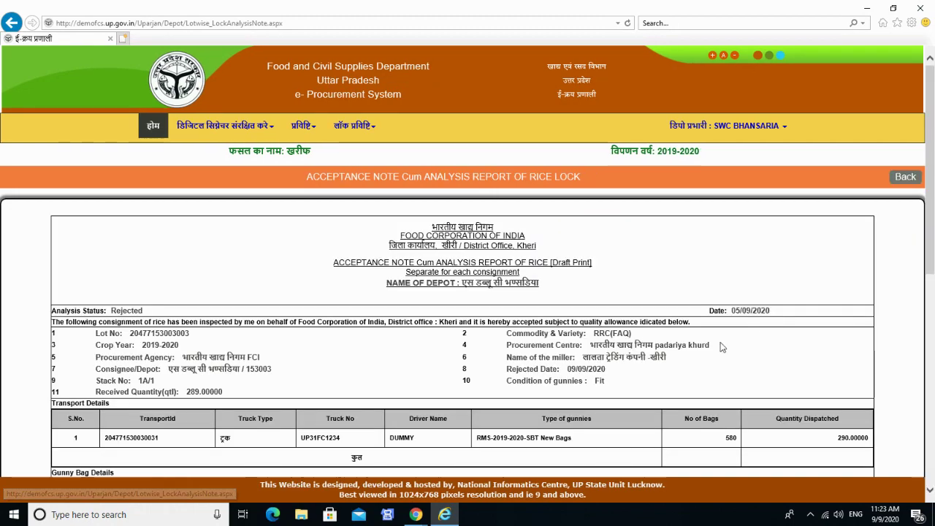
pyautogui.scroll(-3, 398, 342)
pyautogui.scroll(-3, 400, 337)
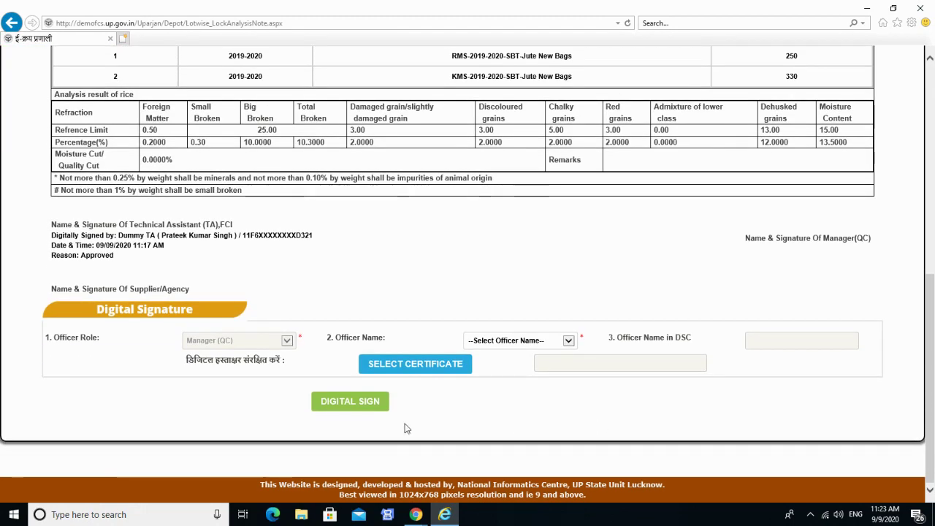
pyautogui.scroll(3, 407, 428)
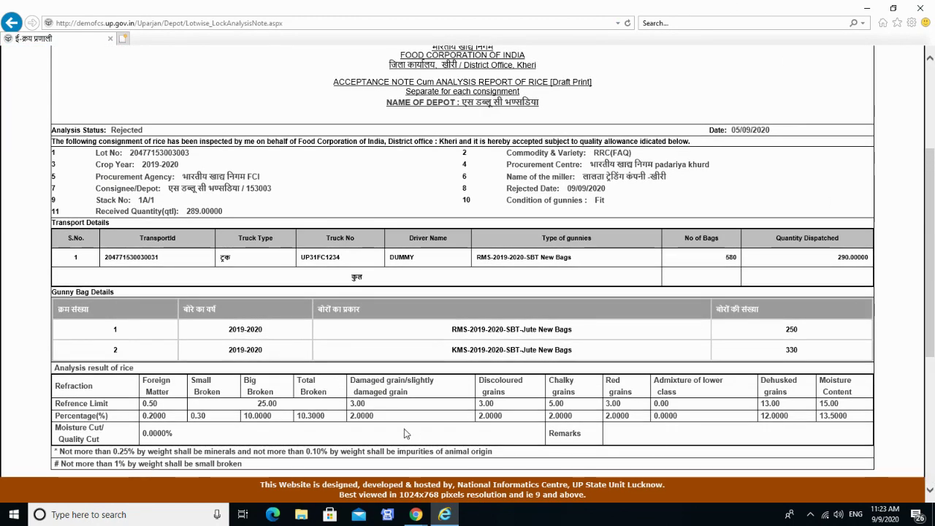
pyautogui.scroll(-3, 405, 429)
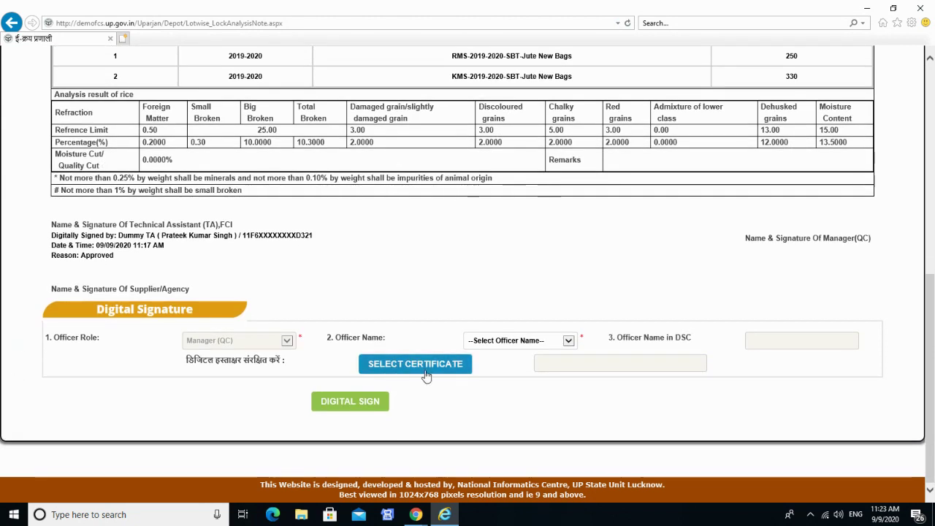
# Choose Manager Qc as signing officer, cancel the certificate, and open the प्रविष्टि menu.
pyautogui.click(525, 341)
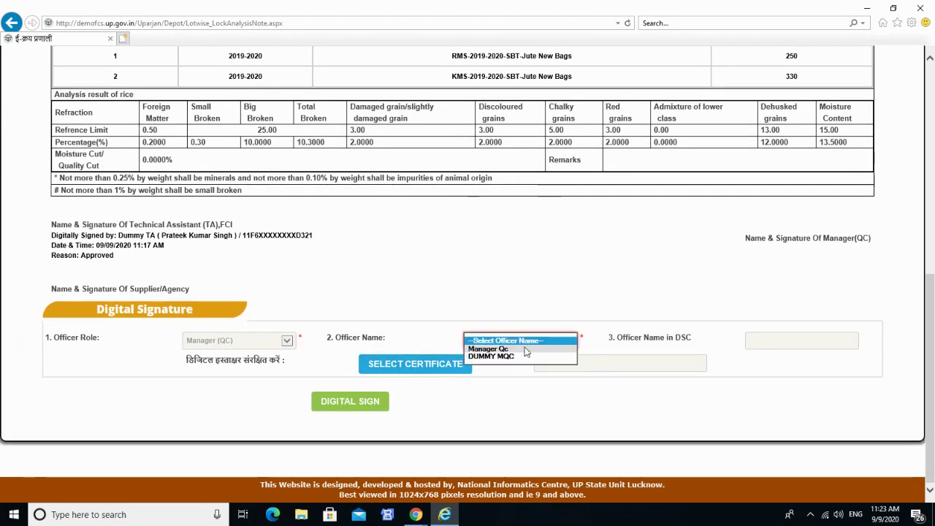
pyautogui.click(525, 350)
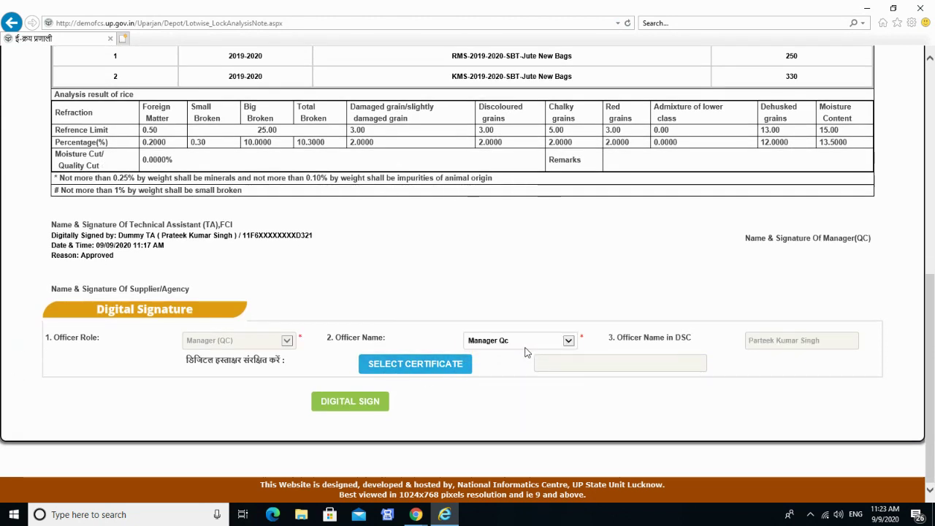
pyautogui.click(419, 366)
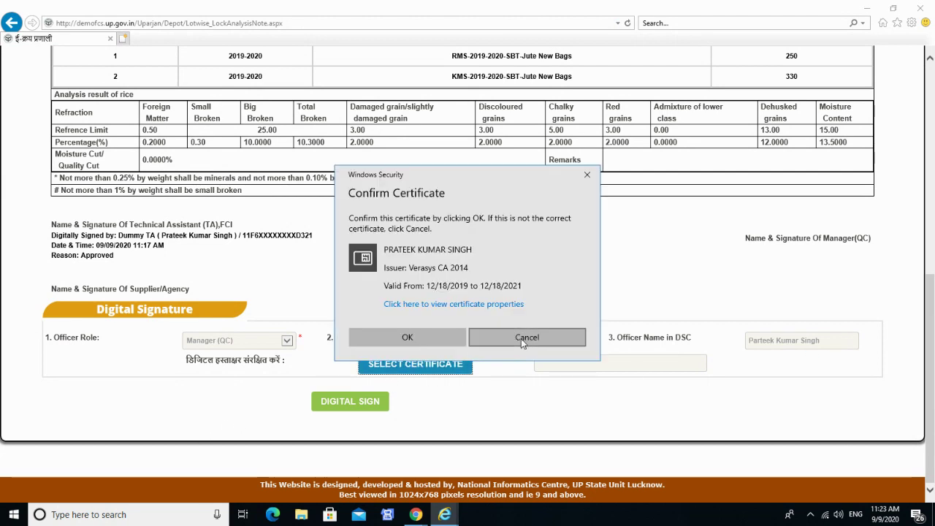
pyautogui.click(527, 337)
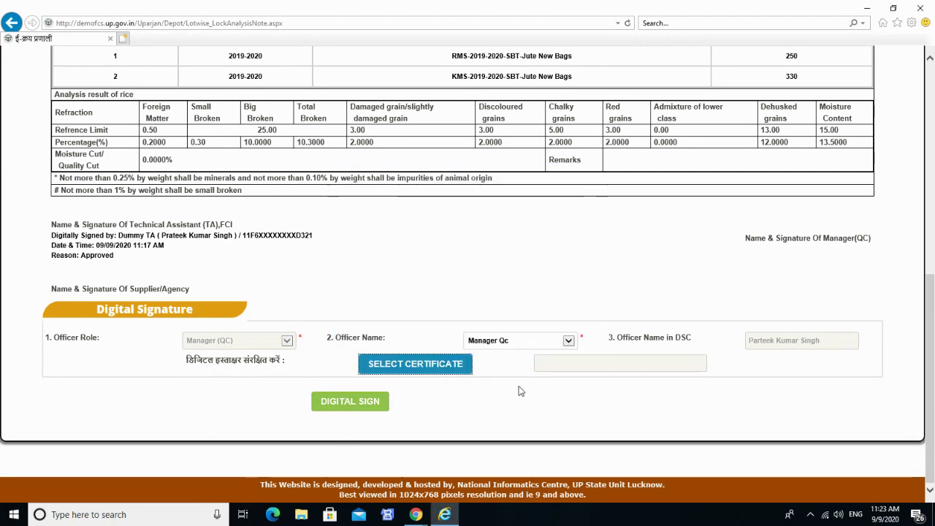
pyautogui.scroll(6, 526, 420)
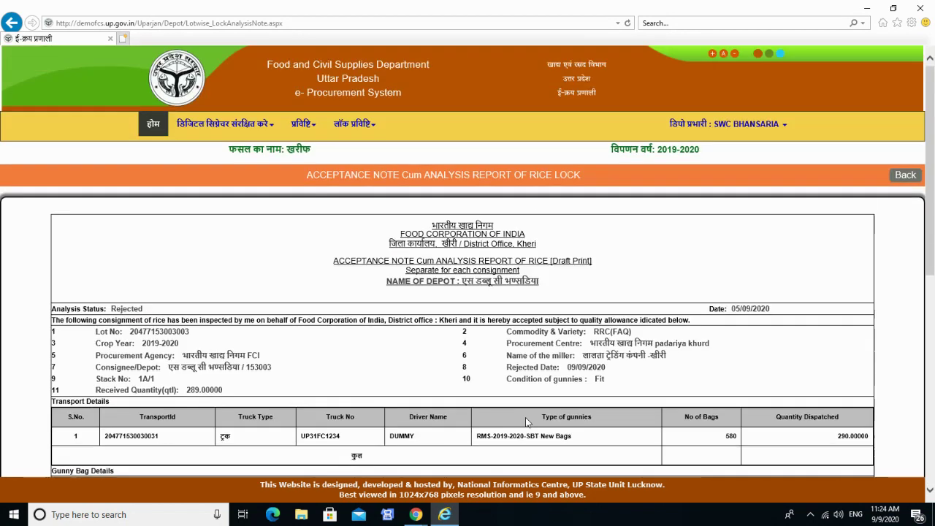
pyautogui.click(301, 136)
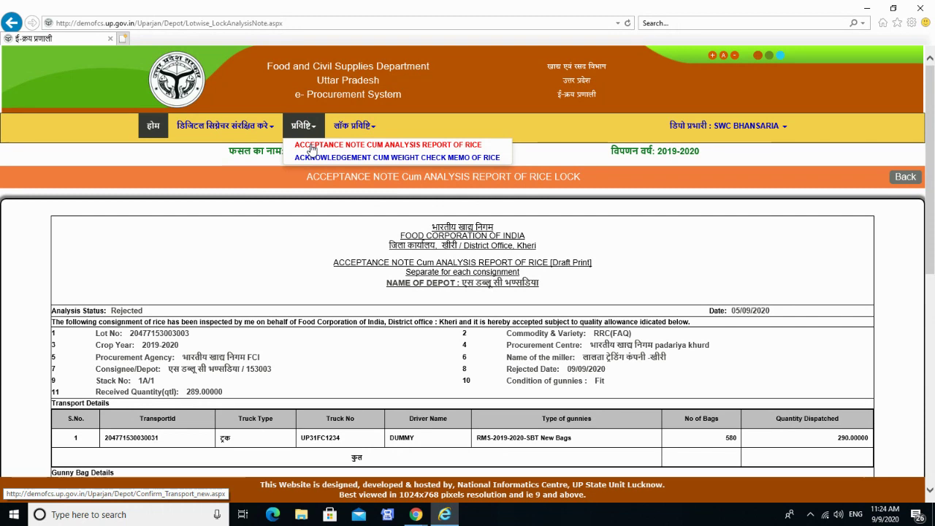
pyautogui.click(312, 146)
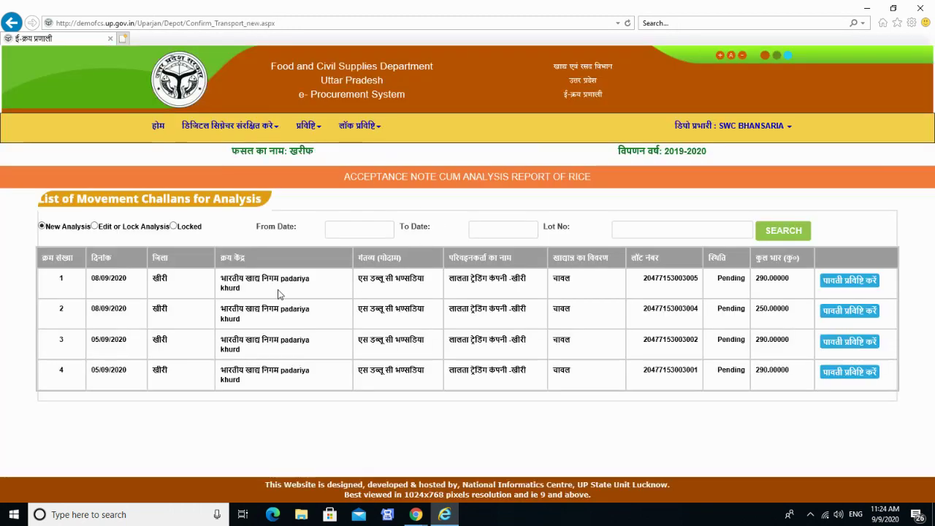
pyautogui.click(94, 226)
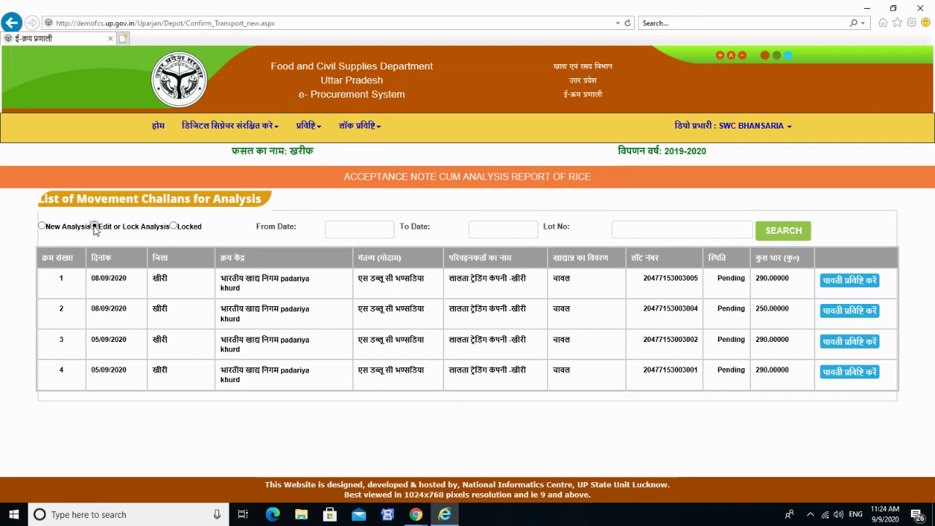
pyautogui.click(786, 232)
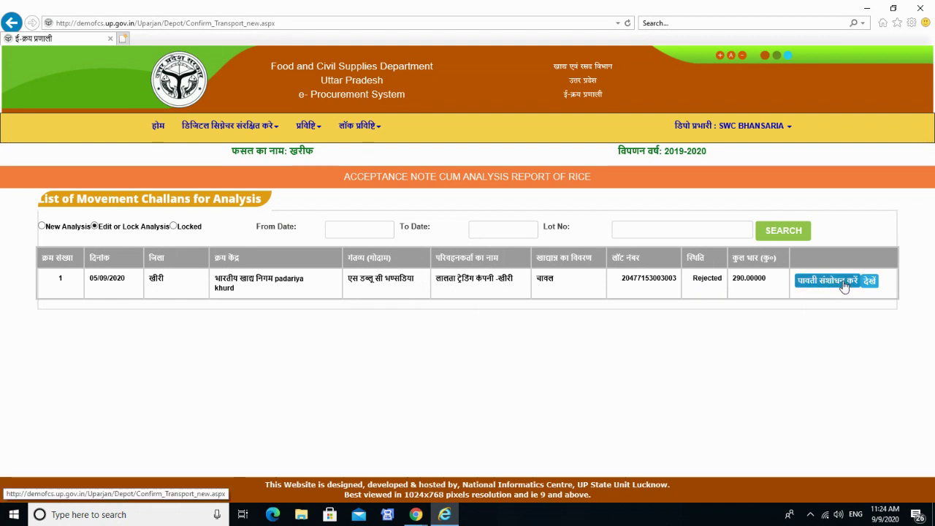
pyautogui.click(844, 282)
pyautogui.scroll(-5, 302, 398)
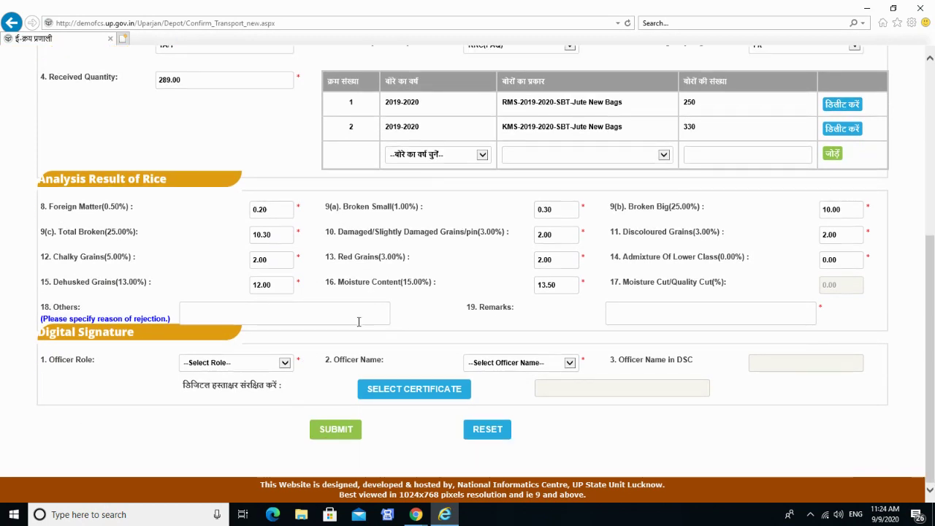
pyautogui.scroll(3, 219, 326)
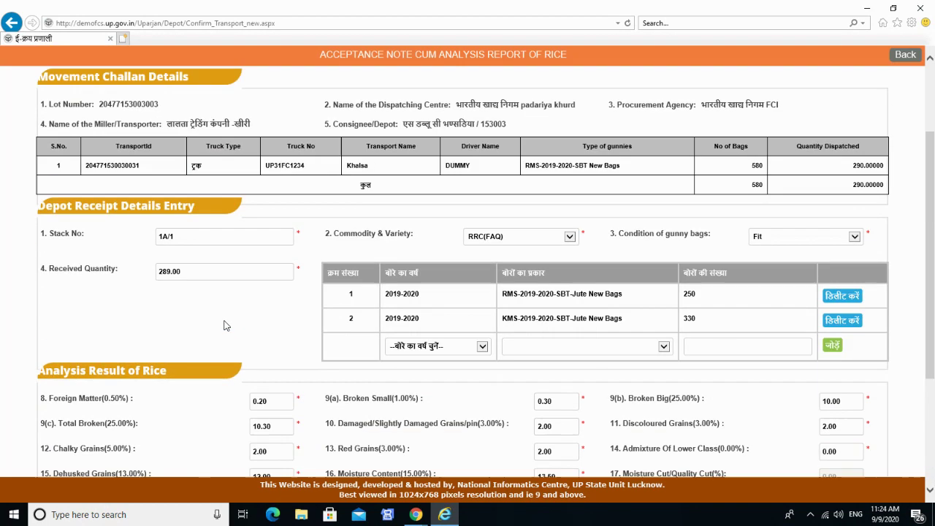
pyautogui.scroll(-3, 226, 325)
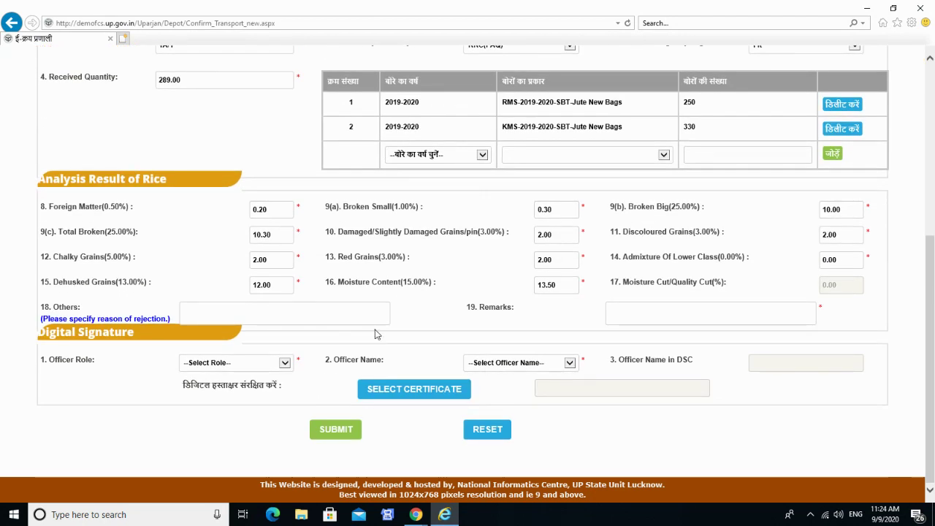
# Sign the note as Technical Assistant (TA) 'Dummy TA' with the digital certificate and submit it.
pyautogui.click(254, 364)
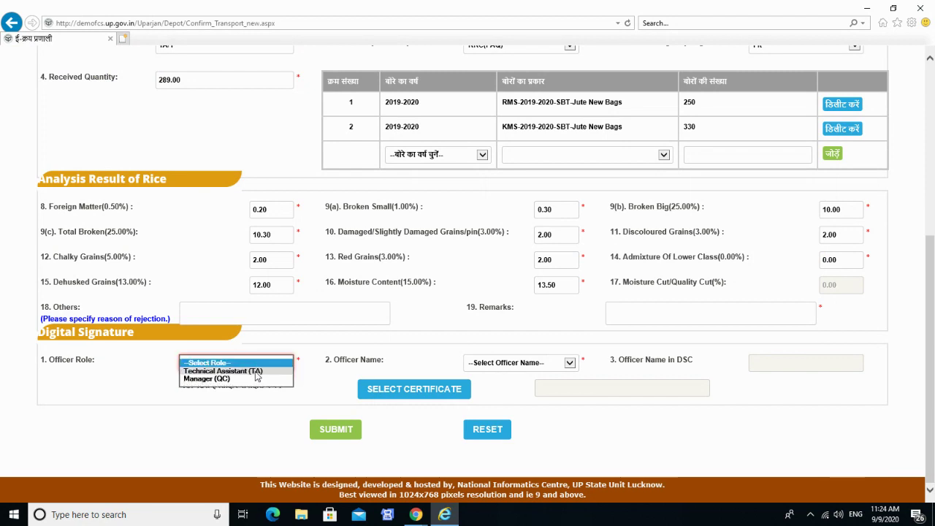
pyautogui.click(254, 372)
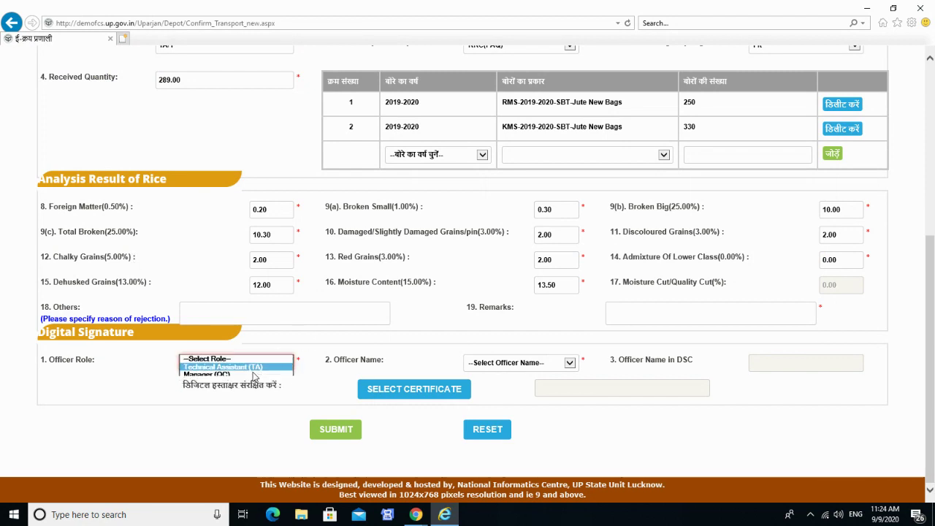
pyautogui.click(566, 362)
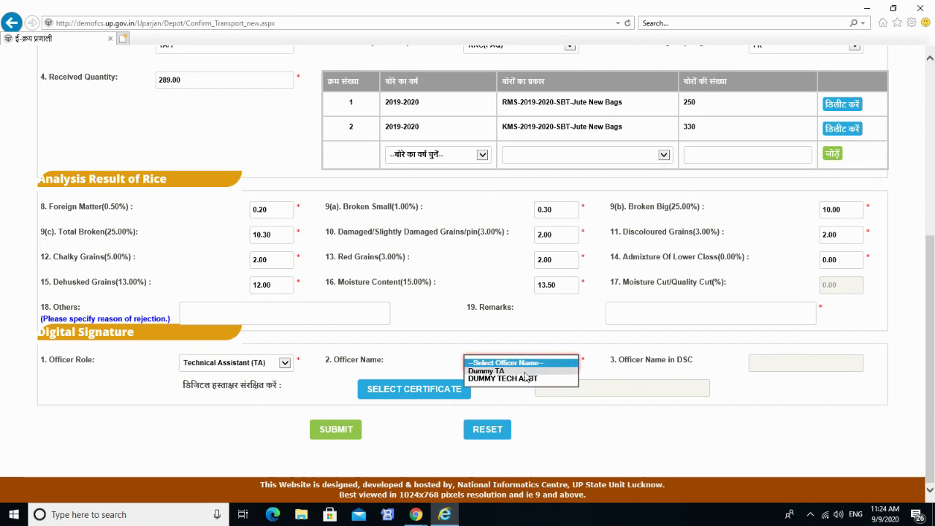
pyautogui.click(525, 371)
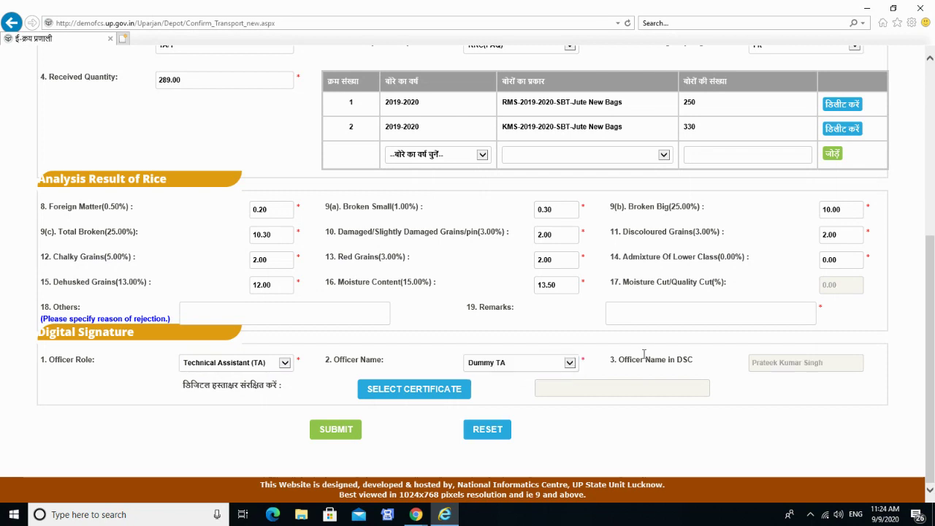
pyautogui.click(442, 391)
pyautogui.click(400, 333)
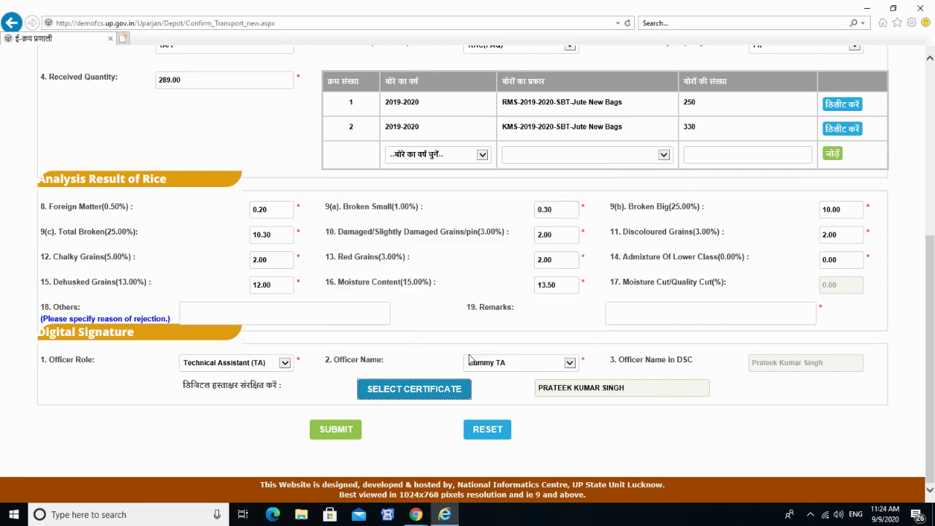
pyautogui.click(340, 432)
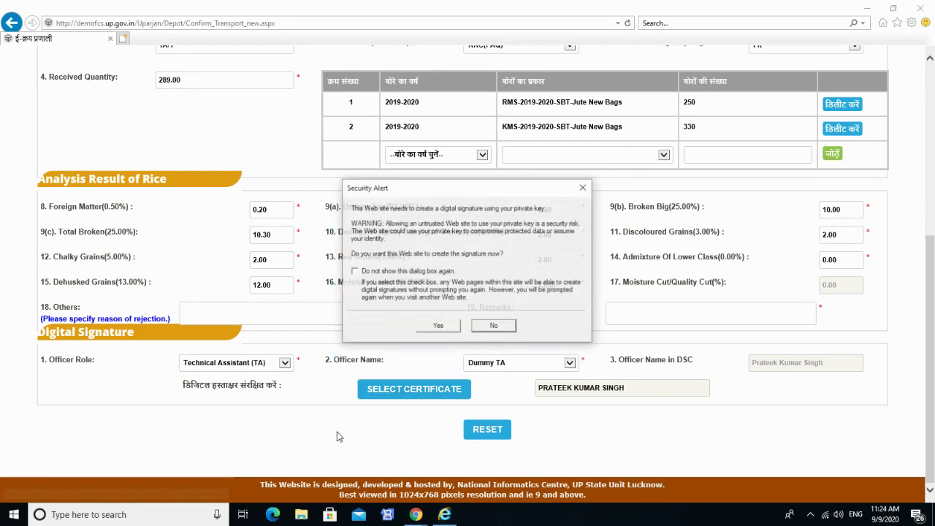
pyautogui.click(450, 326)
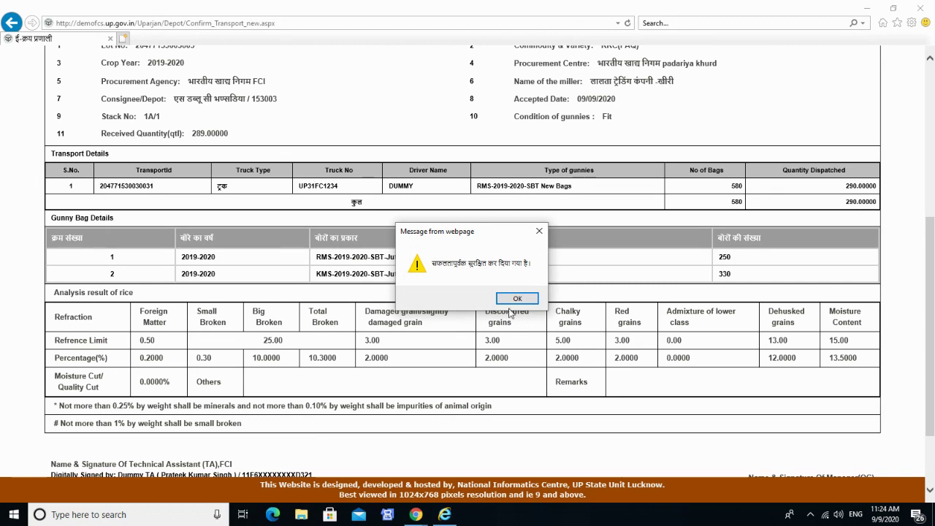
# Dismiss the success message and check the report showing Analysis Status Accepted with the TA signature Approved.
pyautogui.click(516, 299)
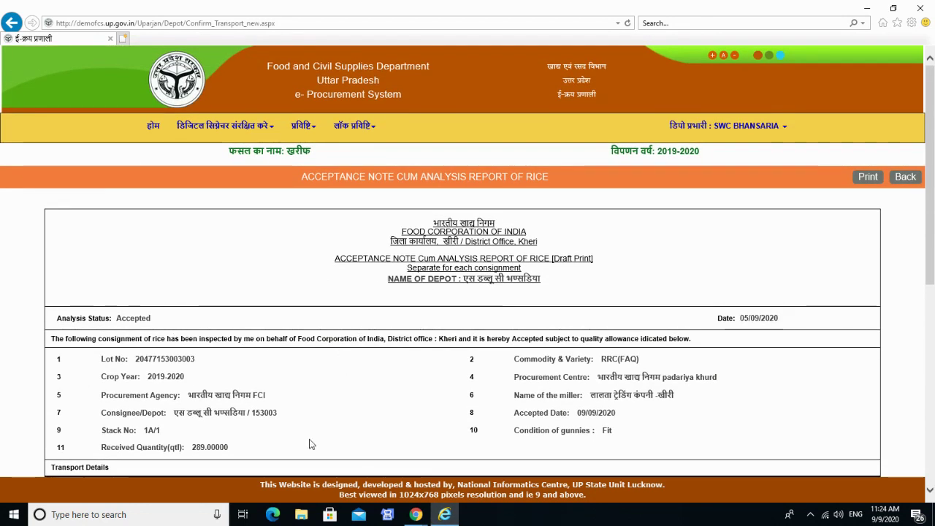
pyautogui.scroll(-5, 310, 444)
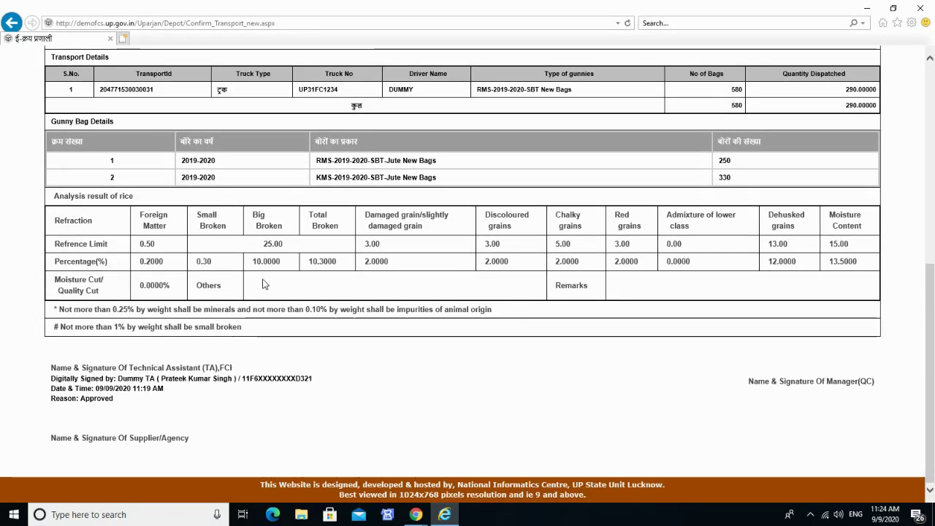
pyautogui.scroll(4, 460, 354)
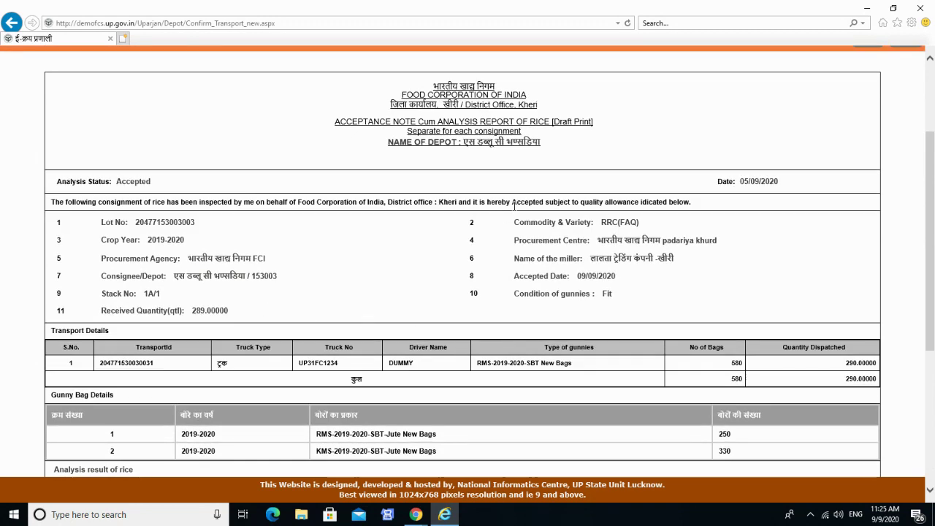
pyautogui.scroll(-4, 432, 388)
pyautogui.scroll(6, 432, 384)
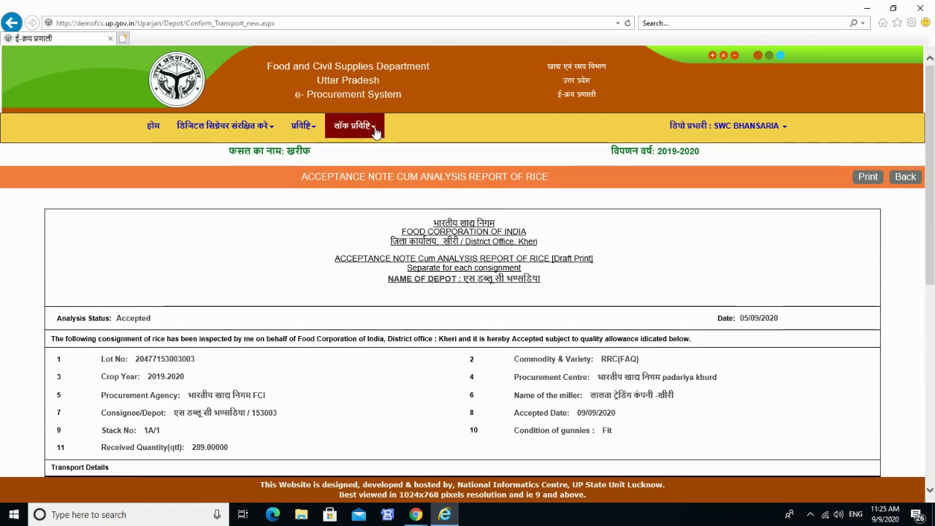
pyautogui.click(375, 131)
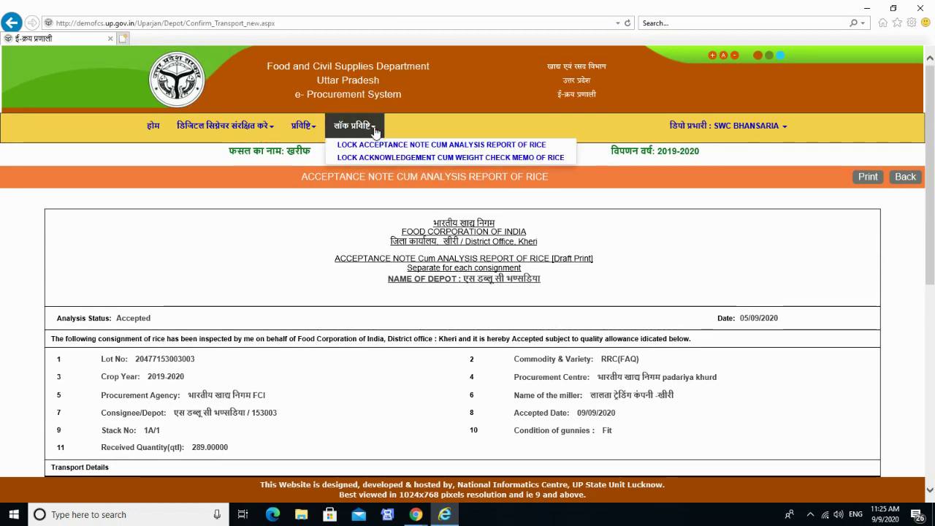
pyautogui.click(375, 145)
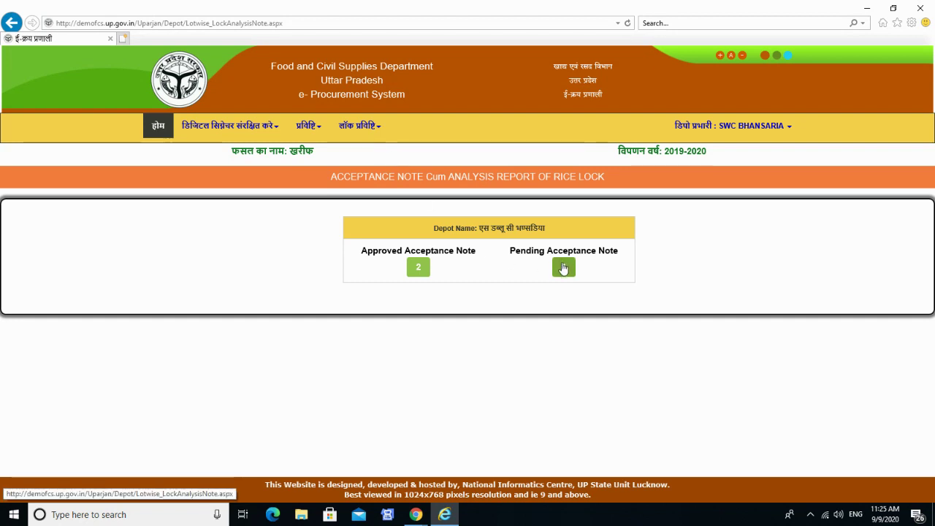
pyautogui.click(563, 268)
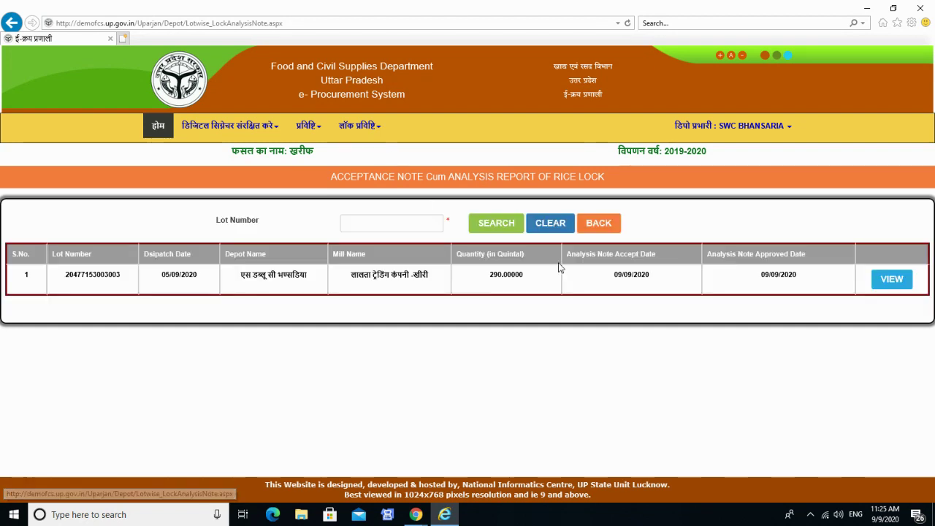
pyautogui.click(901, 285)
pyautogui.scroll(-10, 395, 314)
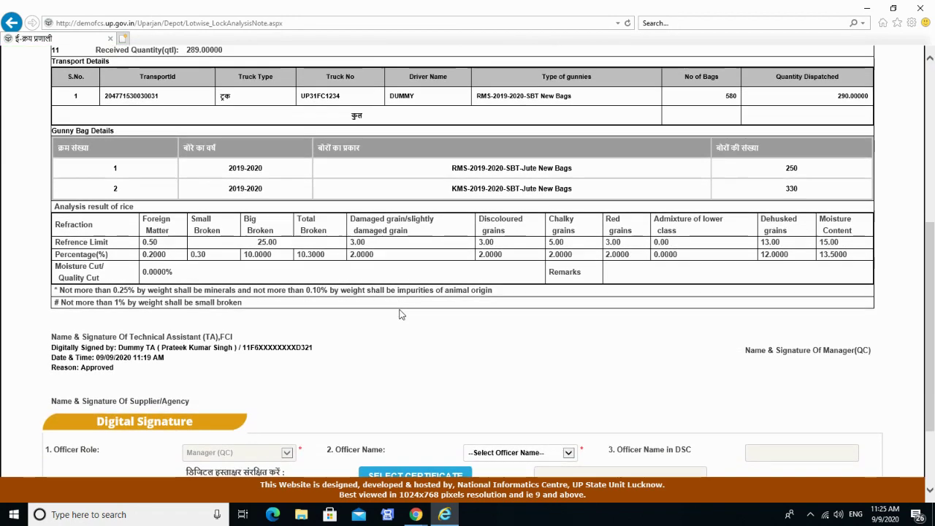
pyautogui.scroll(3, 322, 273)
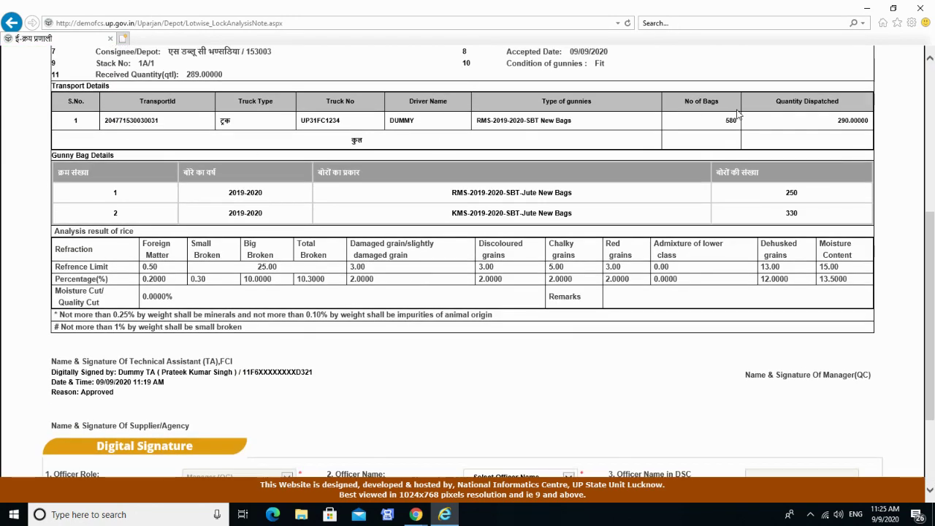
pyautogui.scroll(-3, 745, 349)
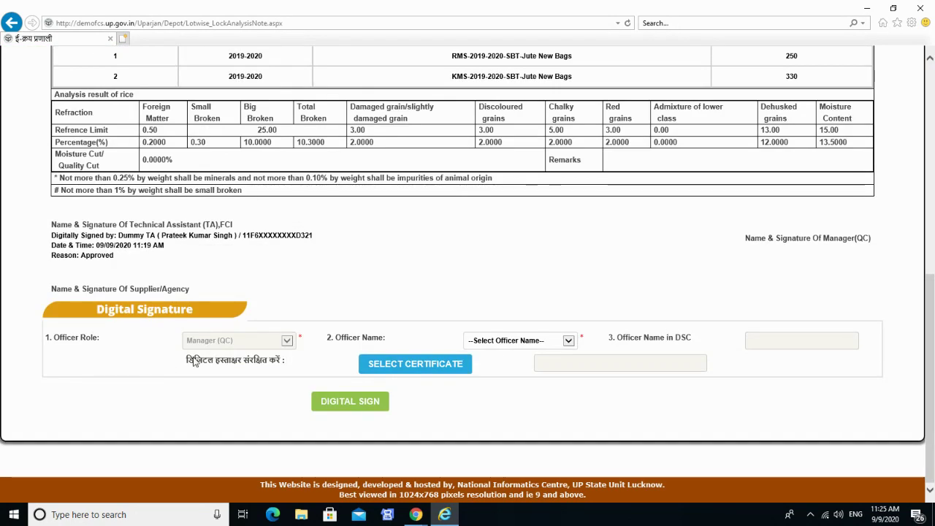
# Digitally sign the note as Manager Qc using the signer's certificate and confirm the success message.
pyautogui.click(494, 341)
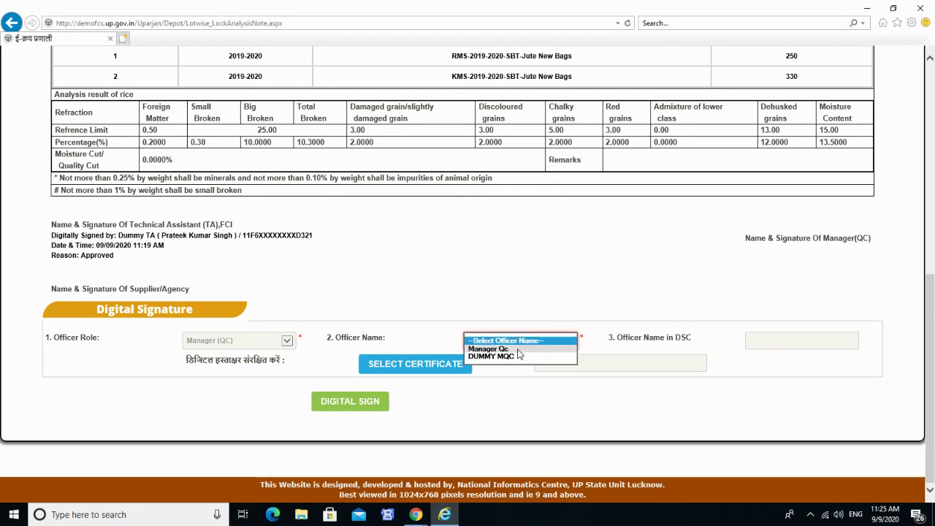
pyautogui.click(517, 350)
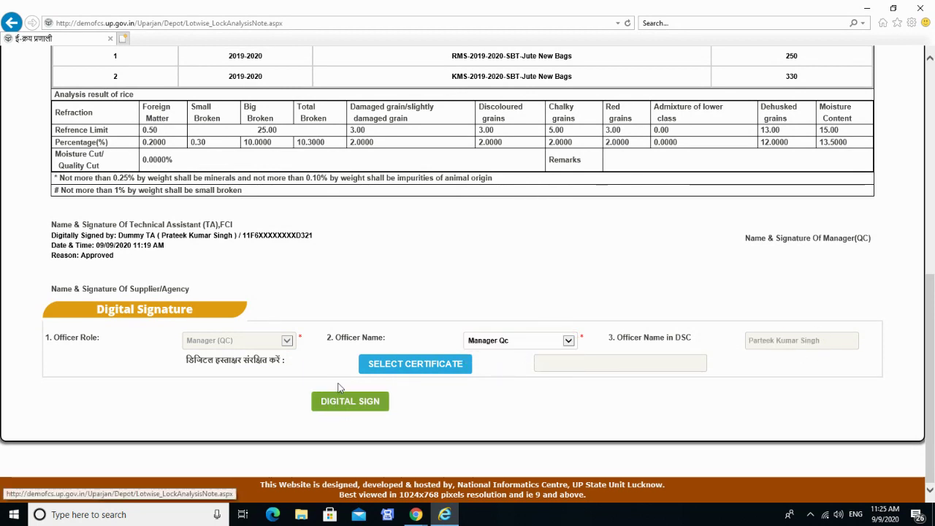
pyautogui.click(393, 376)
pyautogui.click(421, 334)
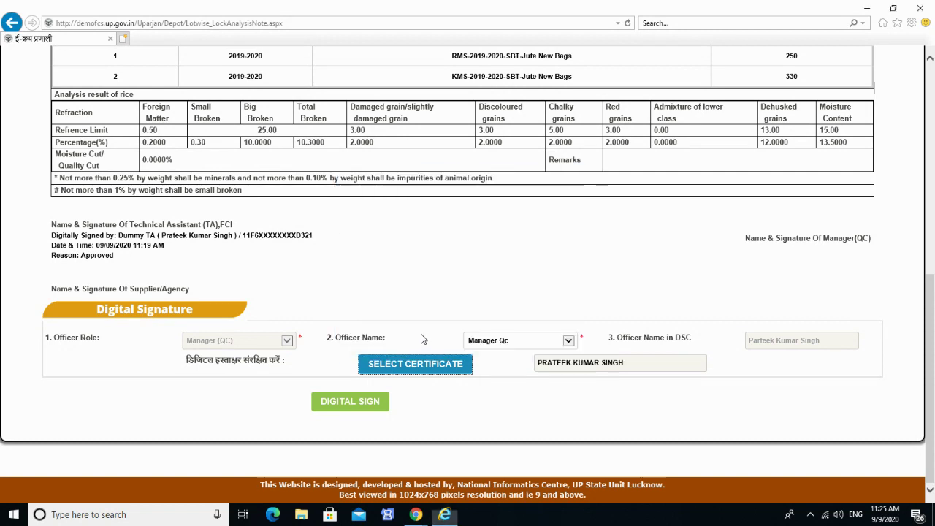
pyautogui.click(358, 407)
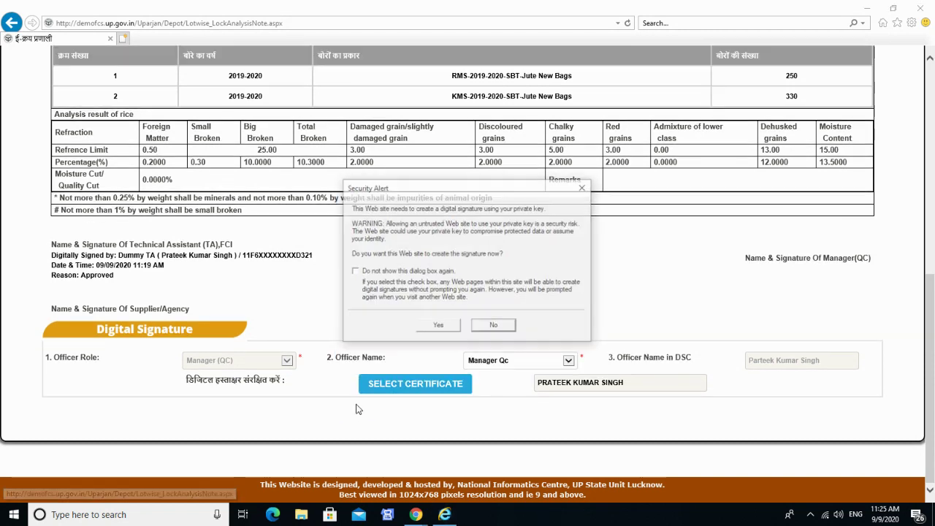
pyautogui.click(441, 326)
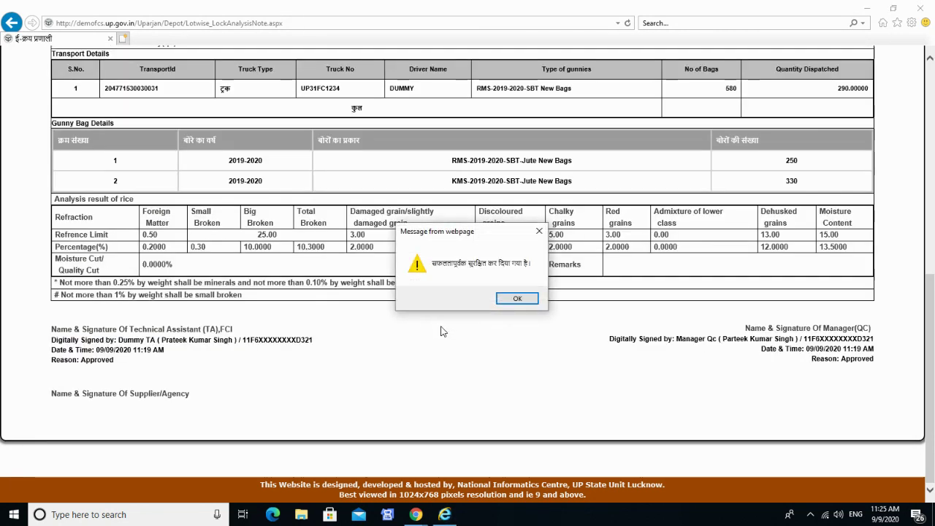
pyautogui.click(520, 299)
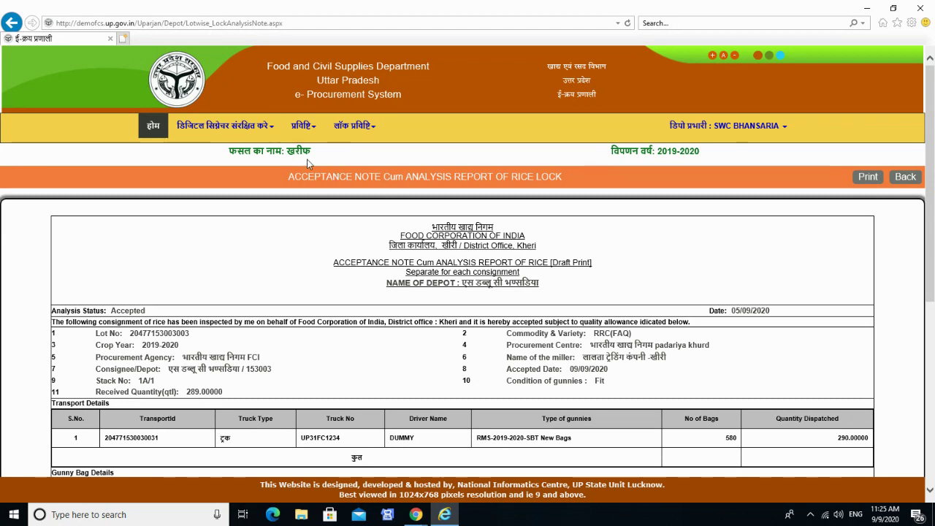
pyautogui.scroll(-5, 373, 371)
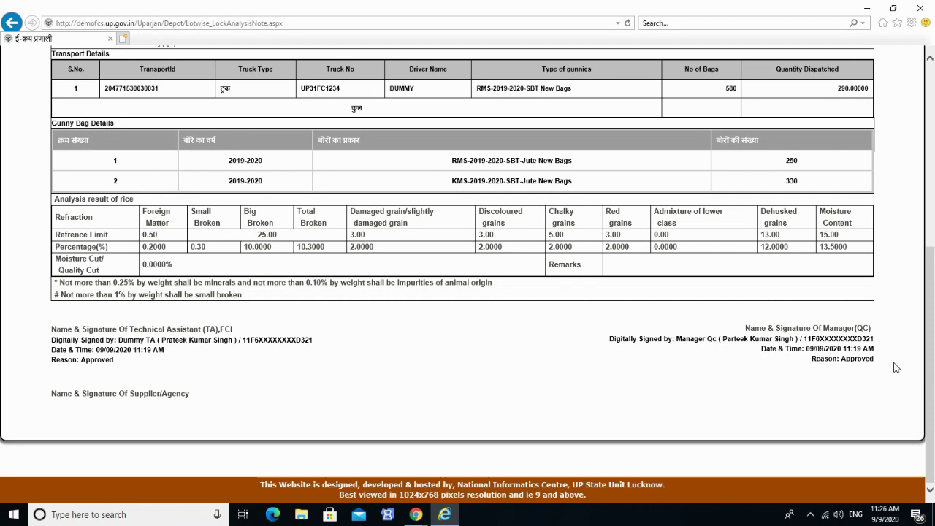
pyautogui.scroll(5, 572, 429)
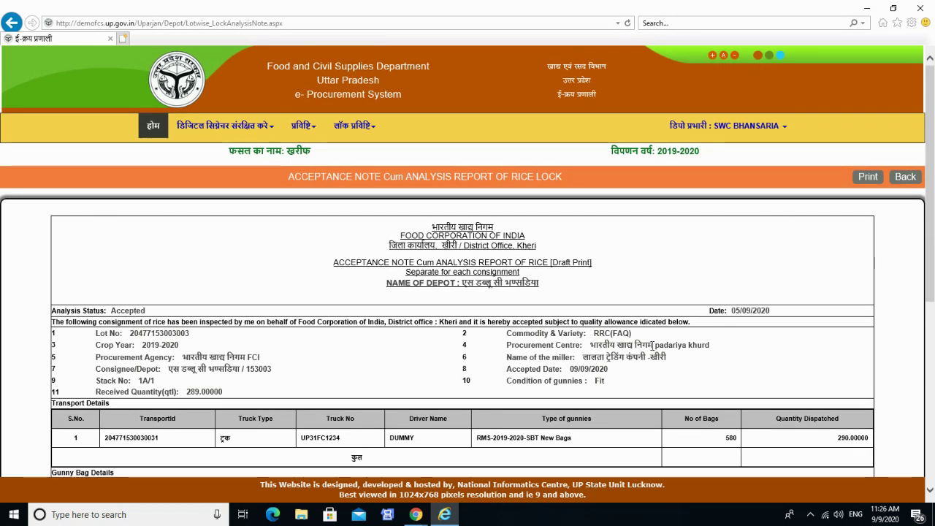
pyautogui.click(304, 138)
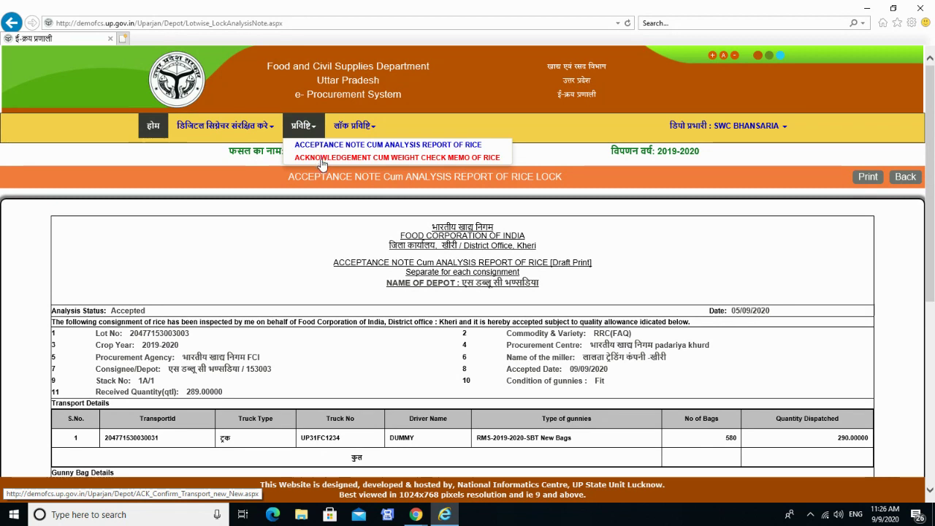
pyautogui.click(322, 160)
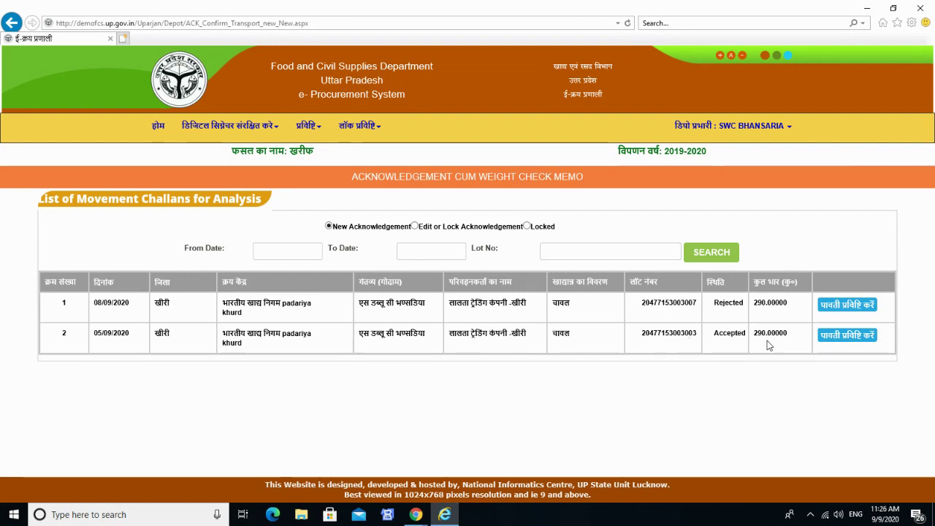
pyautogui.click(840, 337)
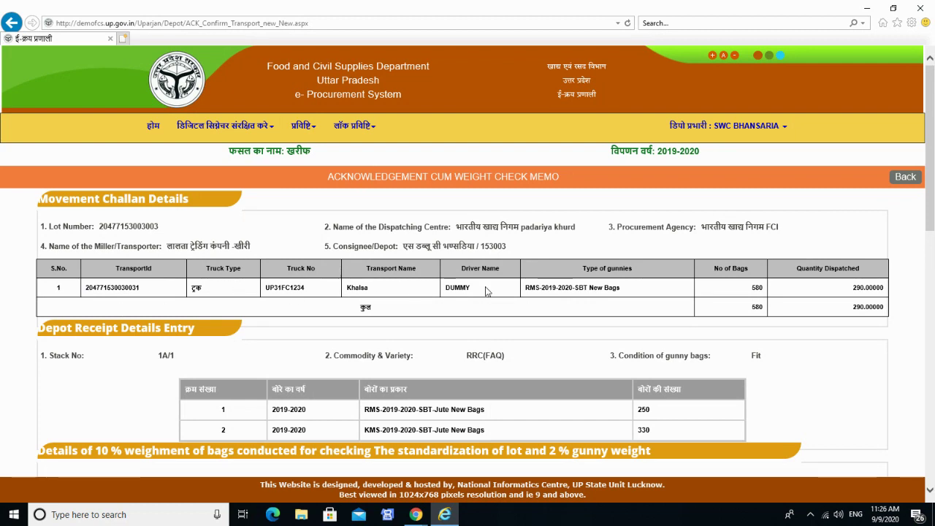
pyautogui.scroll(-1, 716, 394)
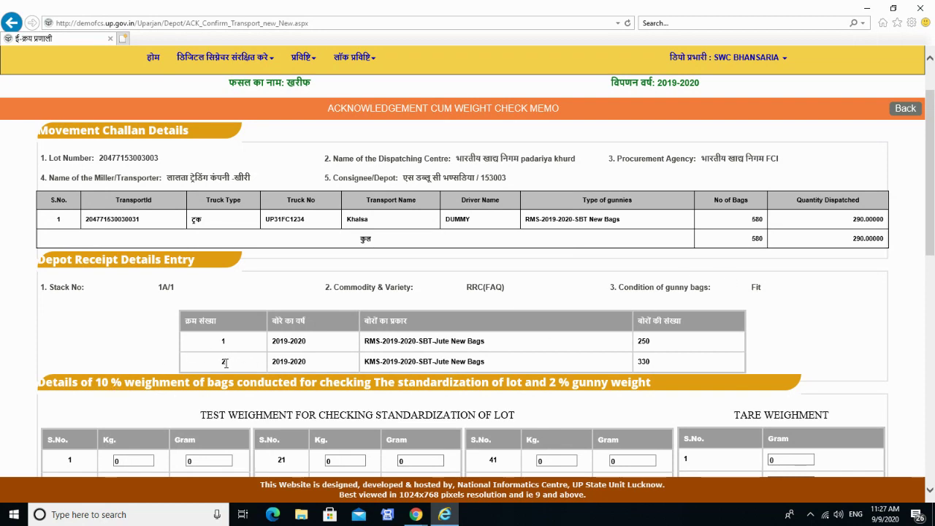
pyautogui.scroll(-1, 283, 336)
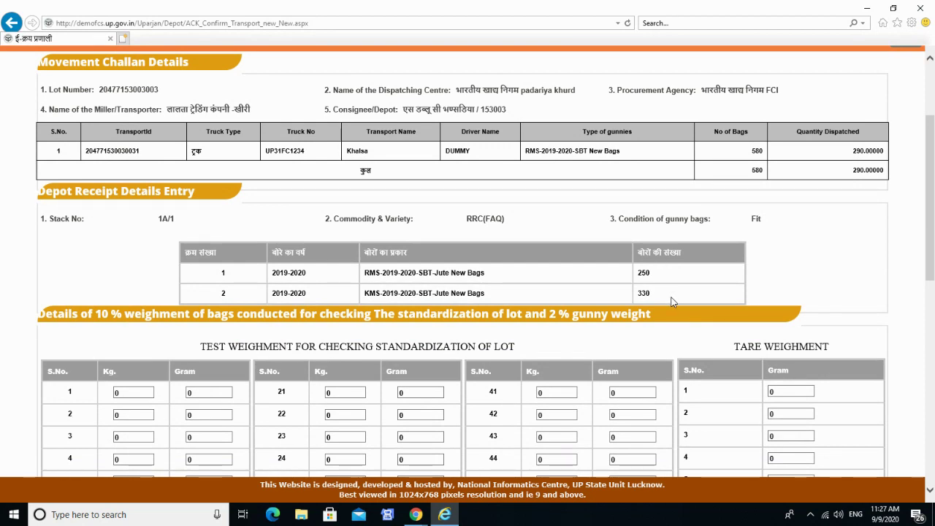
pyautogui.scroll(-5, 673, 300)
pyautogui.scroll(2, 672, 299)
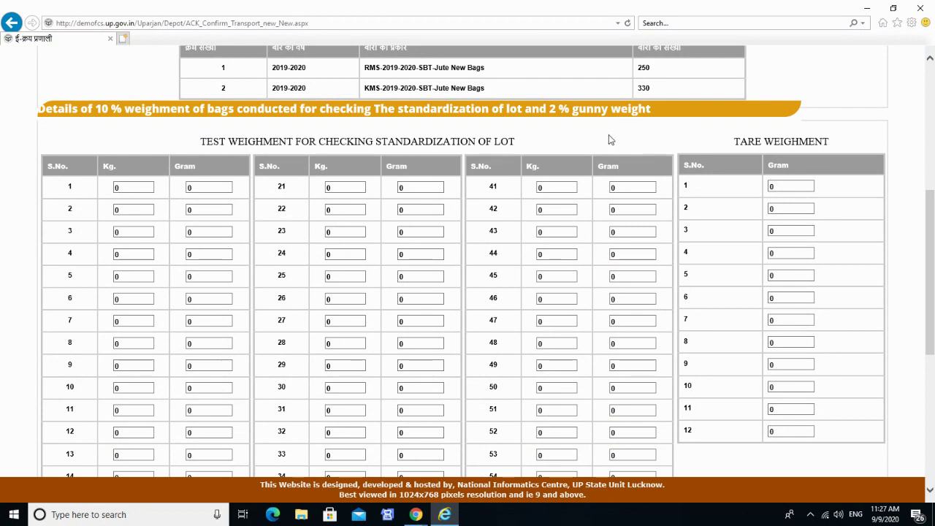
pyautogui.scroll(-5, 507, 276)
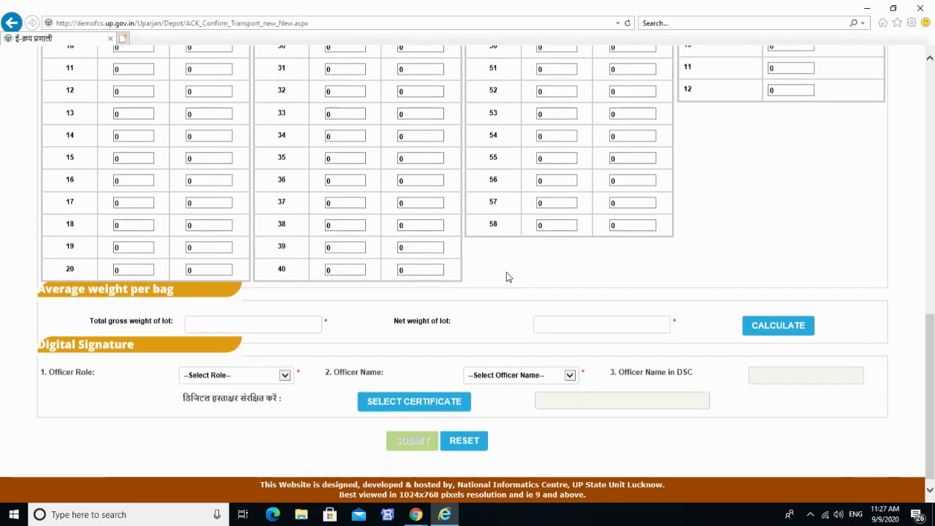
pyautogui.scroll(5, 442, 314)
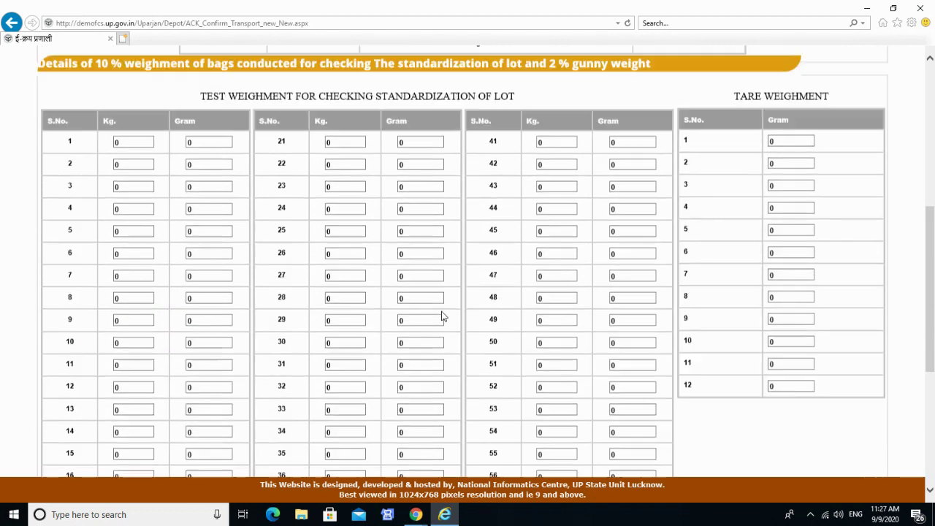
# Enter test weighments for bags 1–8, mostly 50 kg with grams such as 800, 650, 400, 900.
pyautogui.click(140, 187)
pyautogui.press('BackSpace')
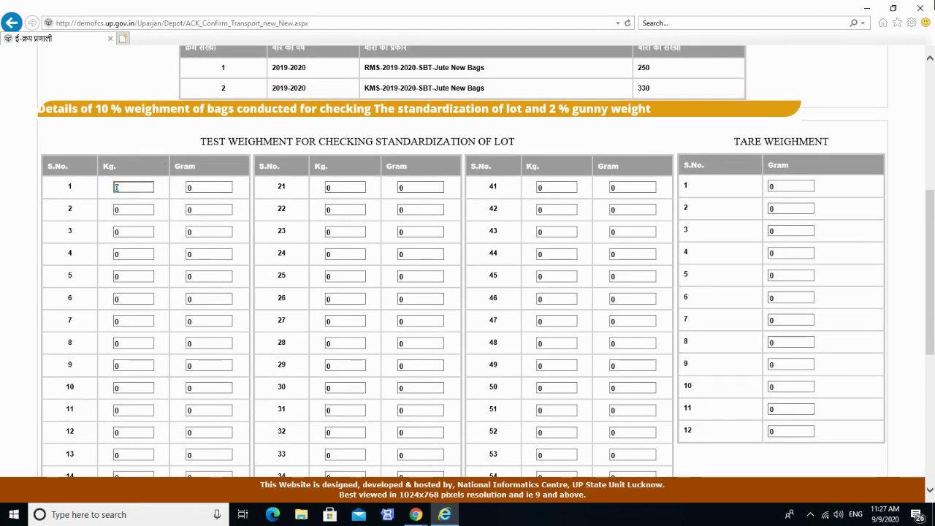
pyautogui.write('50')
pyautogui.press('Tab')
pyautogui.press('Tab')
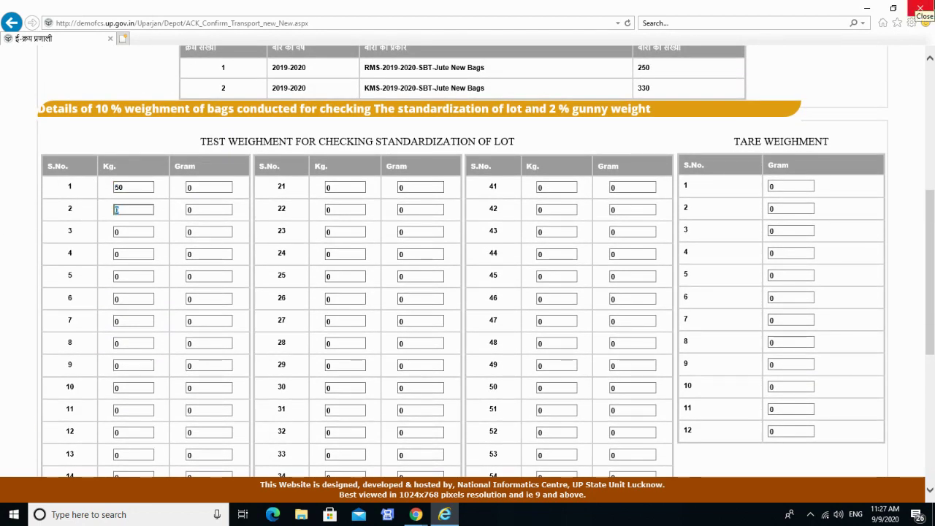
pyautogui.write('50')
pyautogui.press('Tab')
pyautogui.write('700')
pyautogui.press('Tab')
pyautogui.press('Tab')
pyautogui.write('200')
pyautogui.press('Tab')
pyautogui.write('50')
pyautogui.press('Tab')
pyautogui.write('800')
pyautogui.press('Tab')
pyautogui.write('50')
pyautogui.press('Tab')
pyautogui.write('650')
pyautogui.press('Tab')
pyautogui.write('50')
pyautogui.press('Tab')
pyautogui.write('400')
pyautogui.press('Tab')
pyautogui.press('Tab')
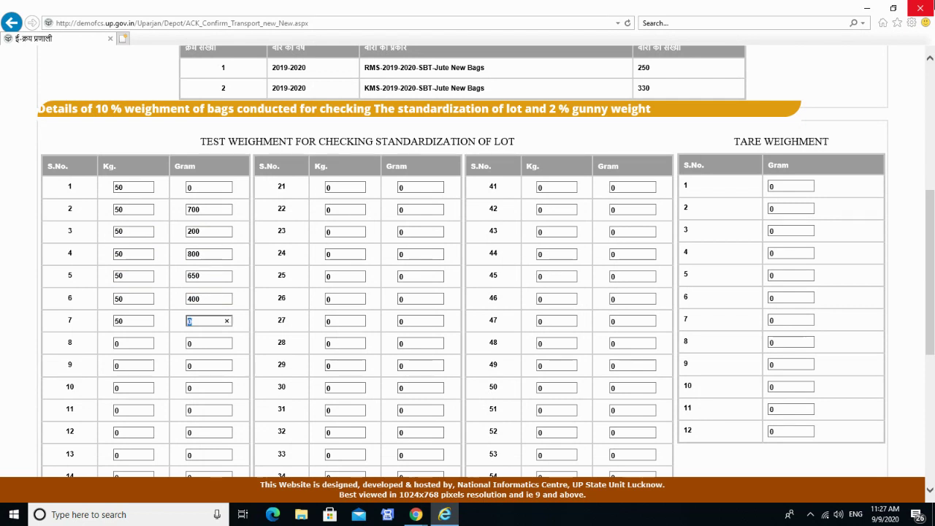
pyautogui.write('550')
pyautogui.press('Tab')
pyautogui.write('50')
pyautogui.press('Tab')
pyautogui.write('900')
pyautogui.press('Tab')
pyautogui.write('50')
pyautogui.press('Tab')
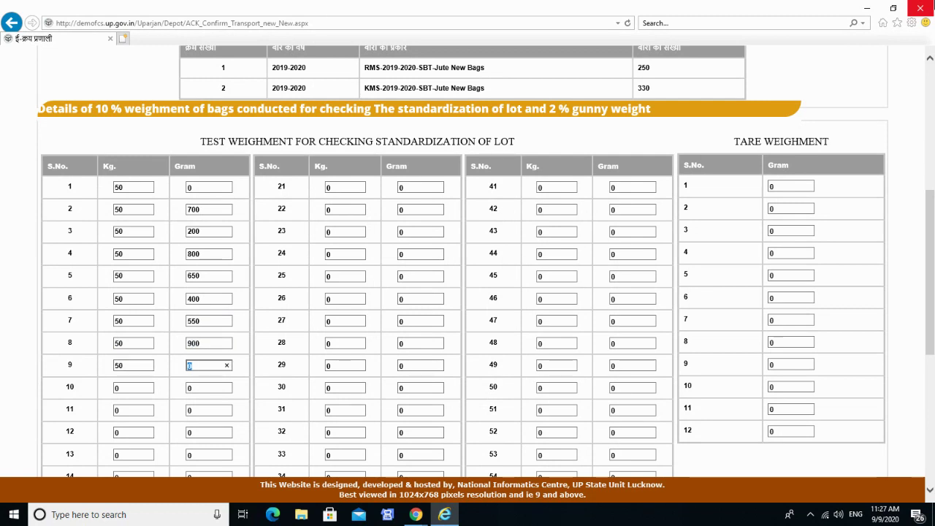
pyautogui.write('800')
# Enter test weighments for bags 10–19, mostly 50 kg (bag 11 at 51 kg) with varying grams.
pyautogui.press('Tab')
pyautogui.write('50')
pyautogui.press('Tab')
pyautogui.write('400')
pyautogui.press('Tab')
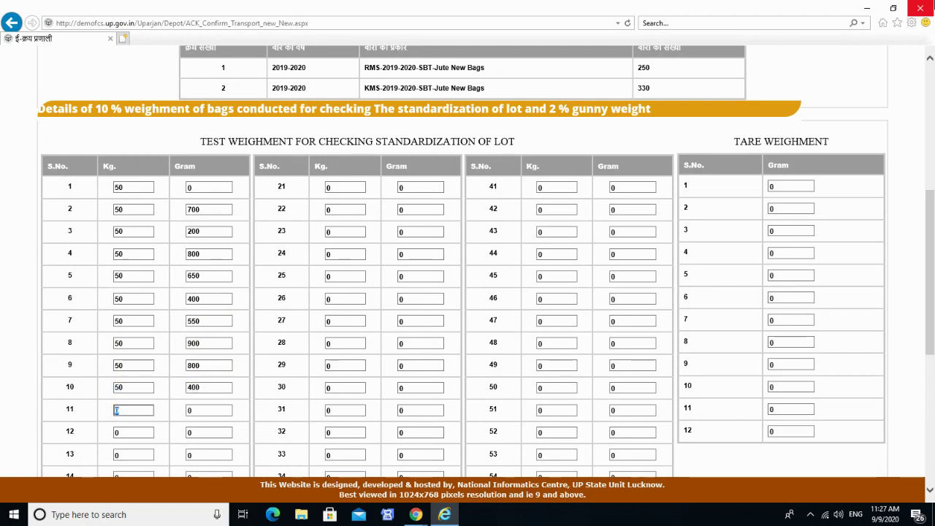
pyautogui.write('51')
pyautogui.press('Tab')
pyautogui.press('Tab')
pyautogui.write('50')
pyautogui.press('Tab')
pyautogui.press('Tab')
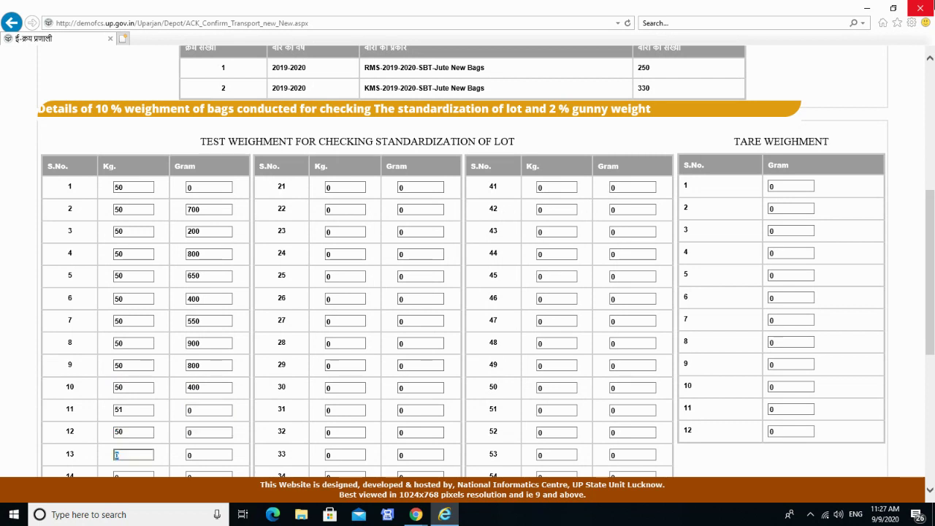
pyautogui.press('Tab')
pyautogui.write('500')
pyautogui.press('Tab')
pyautogui.write('50')
pyautogui.press('Tab')
pyautogui.write('200')
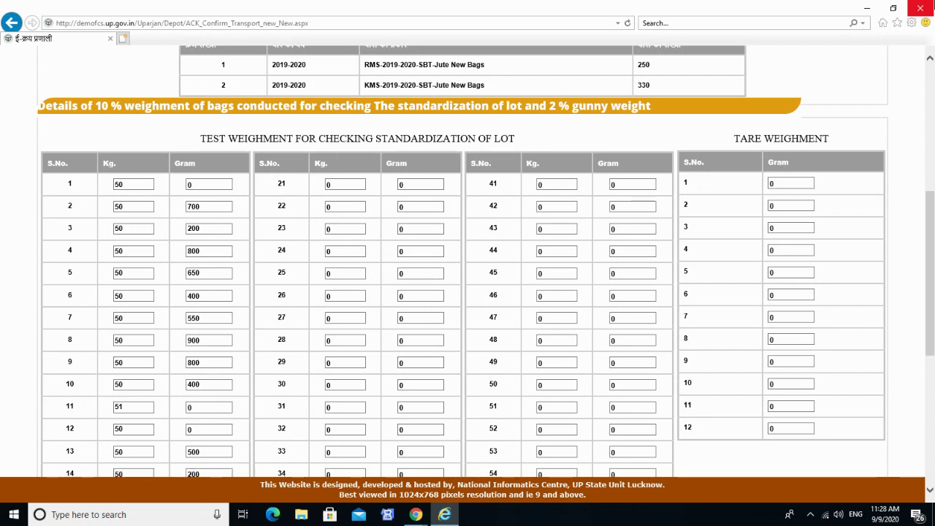
pyautogui.press('Tab')
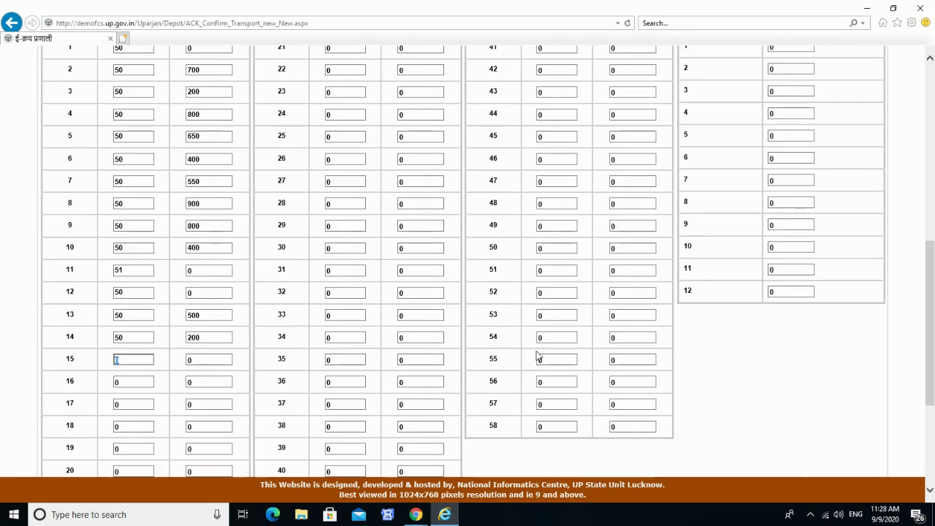
pyautogui.write('50')
pyautogui.press('Tab')
pyautogui.write('100')
pyautogui.press('Tab')
pyautogui.write('50')
pyautogui.press('Tab')
pyautogui.write('400')
pyautogui.press('Tab')
pyautogui.press('Tab')
pyautogui.write('300')
pyautogui.press('Tab')
pyautogui.write('50')
pyautogui.press('Tab')
pyautogui.write('250')
pyautogui.press('Tab')
pyautogui.write('50')
pyautogui.press('Tab')
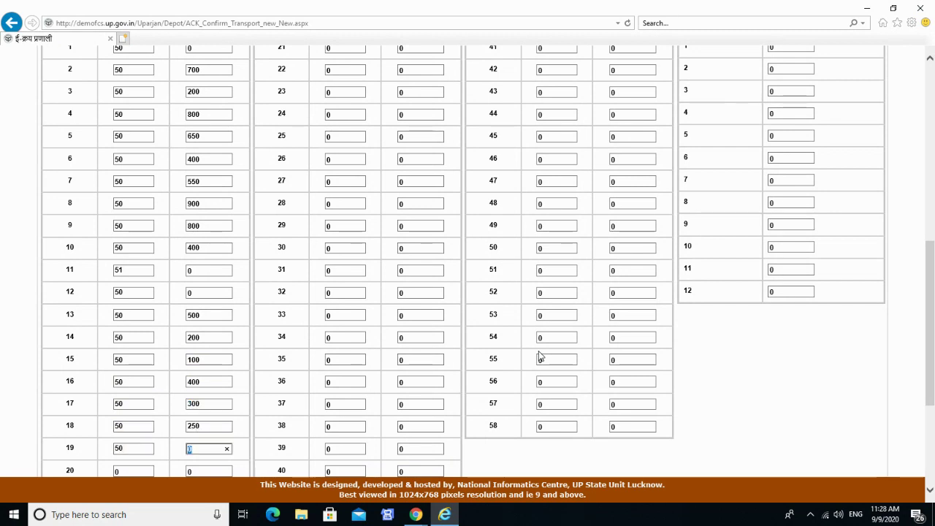
pyautogui.write('550')
pyautogui.press('Tab')
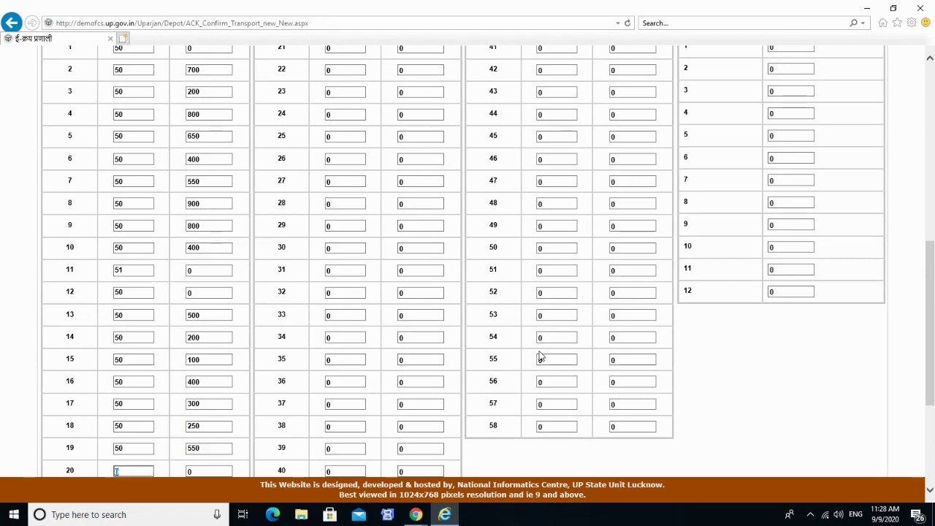
pyautogui.write('50')
pyautogui.press('Tab')
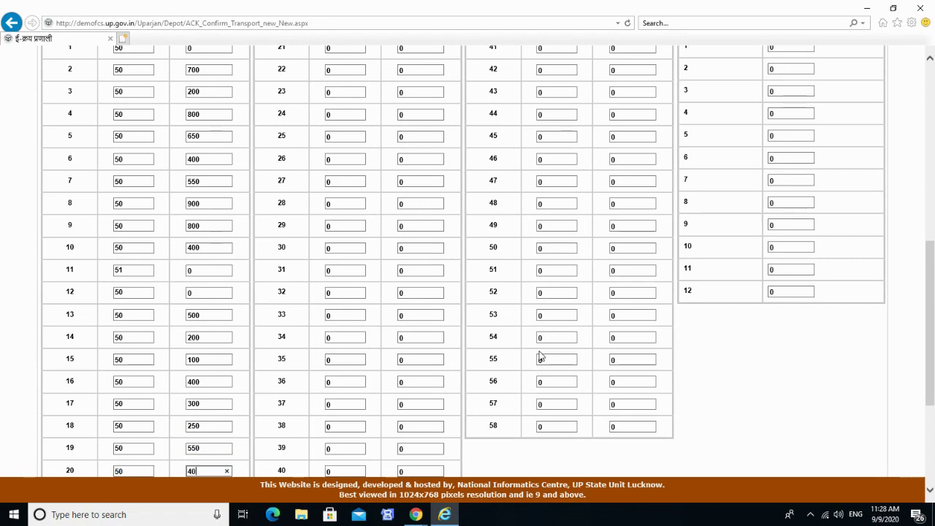
pyautogui.scroll(-3, 209, 382)
pyautogui.scroll(8, 236, 334)
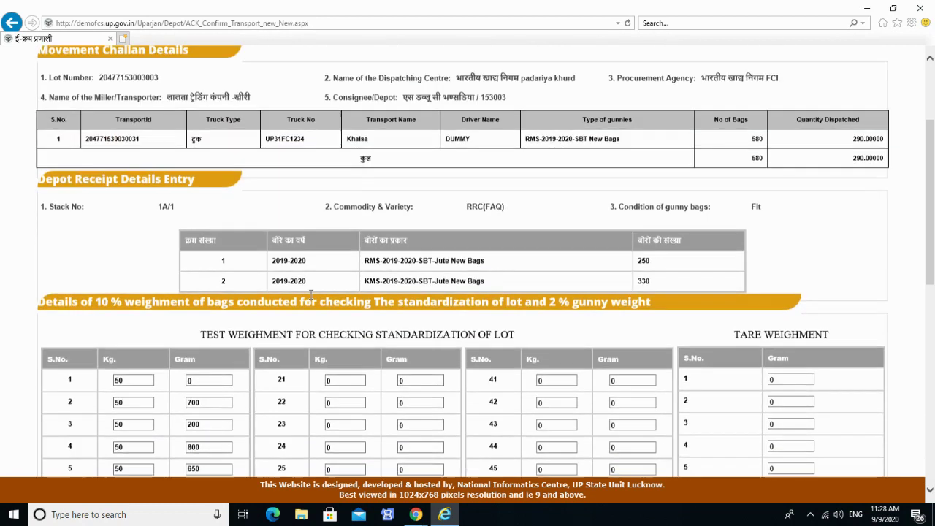
# Enter 50 kg test weights for bags 21–25 with gram readings 600, 550, 600 and 700.
pyautogui.click(344, 383)
pyautogui.write('50')
pyautogui.press('Tab')
pyautogui.write('600')
pyautogui.press('Tab')
pyautogui.write('50')
pyautogui.press('Tab')
pyautogui.write('550')
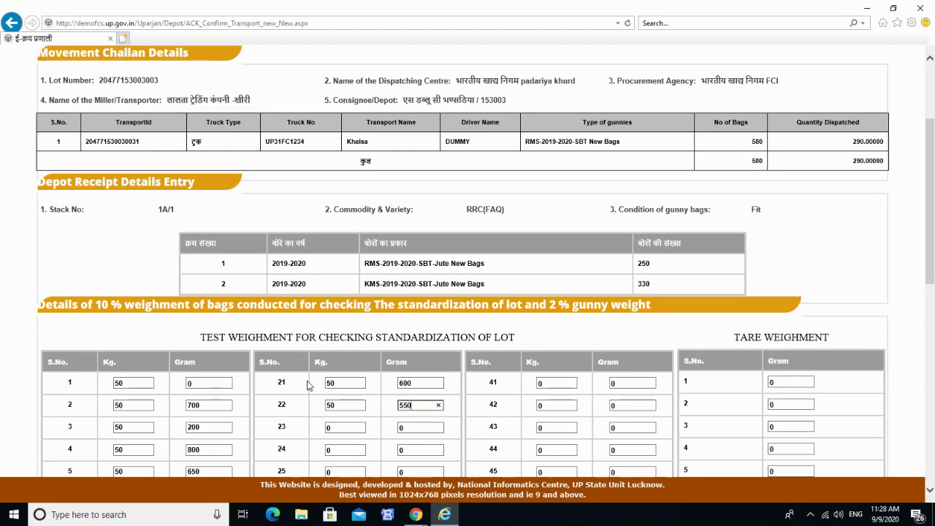
pyautogui.press('Tab')
pyautogui.write('50')
pyautogui.press('Tab')
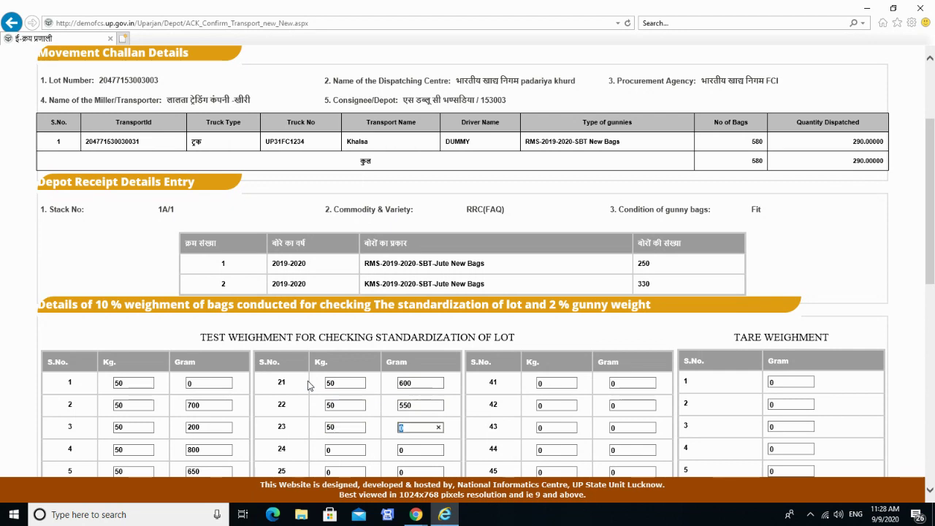
pyautogui.write('600')
pyautogui.press('Tab')
pyautogui.write('50')
pyautogui.press('Tab')
pyautogui.write('700')
pyautogui.press('Tab')
# Record 50 kg weights for bags 26–30, with gram readings including 650 and 300.
pyautogui.write('50')
pyautogui.press('Tab')
pyautogui.press('Tab')
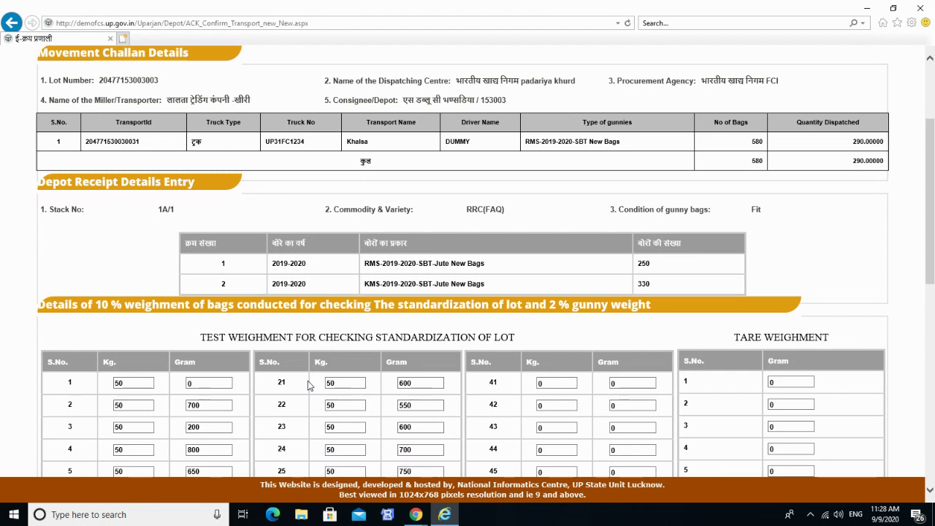
pyautogui.scroll(-3, 365, 358)
pyautogui.write('50')
pyautogui.press('Tab')
pyautogui.write('6')
pyautogui.press('Tab')
pyautogui.write('50')
pyautogui.press('Tab')
pyautogui.write('650')
pyautogui.press('Tab')
pyautogui.write('50')
pyautogui.press('Tab')
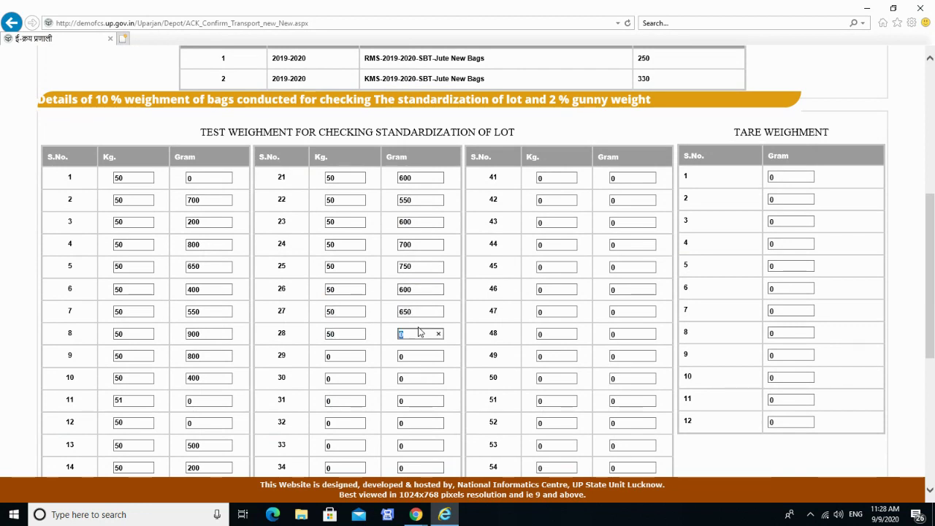
pyautogui.press('Tab')
pyautogui.write('50')
pyautogui.press('Tab')
pyautogui.write('66')
pyautogui.press('Tab')
pyautogui.write('50')
pyautogui.press('Tab')
pyautogui.write('300')
# Record bags 31–34 at 50 kg with gram readings 400, 400, 450 and 650.
pyautogui.press('Tab')
pyautogui.write('50')
pyautogui.press('Tab')
pyautogui.write('400')
pyautogui.press('Tab')
pyautogui.write('50')
pyautogui.press('Tab')
pyautogui.write('400')
pyautogui.press('Tab')
pyautogui.write('50')
pyautogui.press('Tab')
pyautogui.write('450')
pyautogui.press('Tab')
pyautogui.write('4')
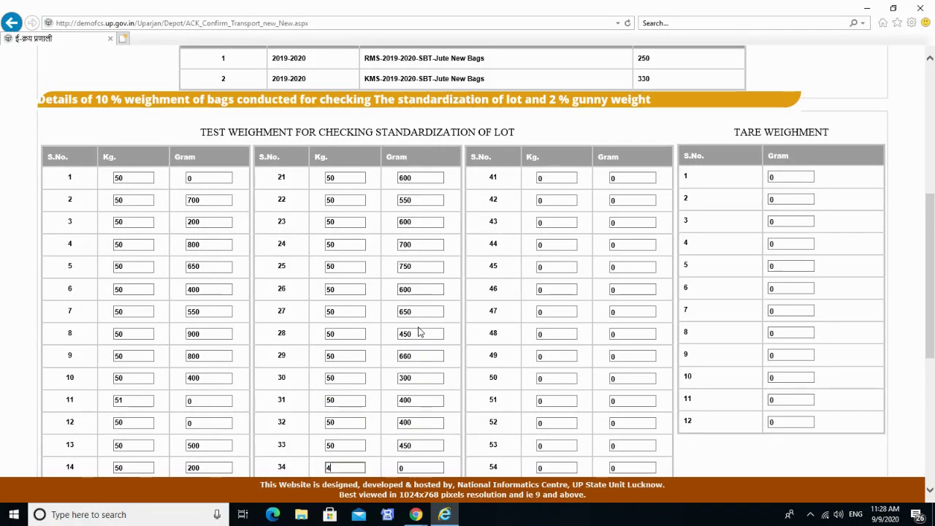
pyautogui.write('50')
pyautogui.press('Tab')
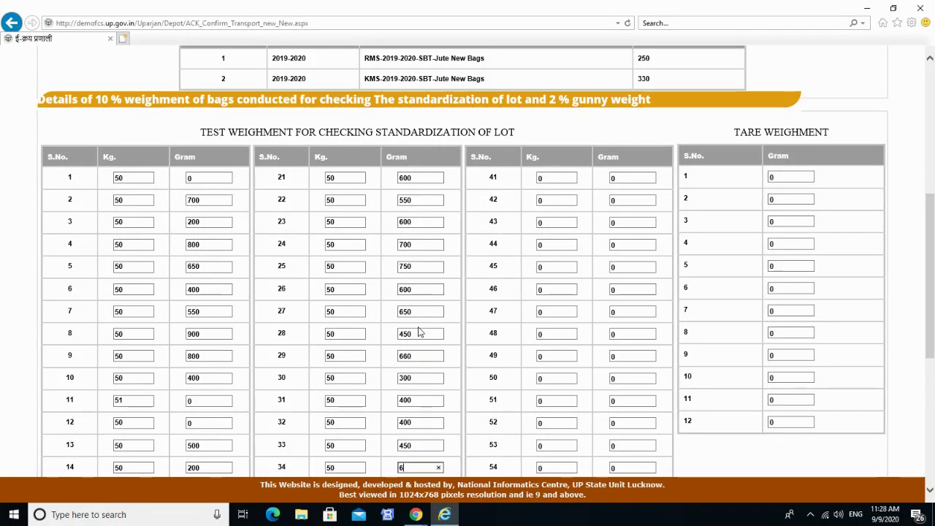
pyautogui.write('650')
# Record bags 35–38 at 50 kg with gram readings 600, 500, 550 and 600.
pyautogui.press('Tab')
pyautogui.scroll(-3, 474, 299)
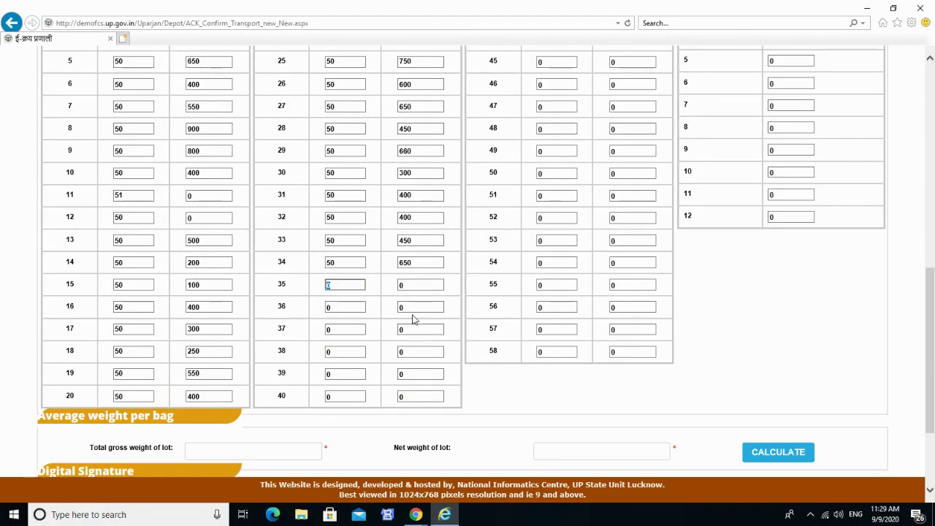
pyautogui.write('50')
pyautogui.press('Tab')
pyautogui.write('600')
pyautogui.press('Tab')
pyautogui.write('50')
pyautogui.press('Tab')
pyautogui.write('500')
pyautogui.press('Tab')
pyautogui.write('50')
pyautogui.press('Tab')
pyautogui.write('550')
pyautogui.press('Tab')
pyautogui.write('50')
# Record bags 39–41 at 50 kg with gram readings 700, 60 and 200.
pyautogui.press('Tab')
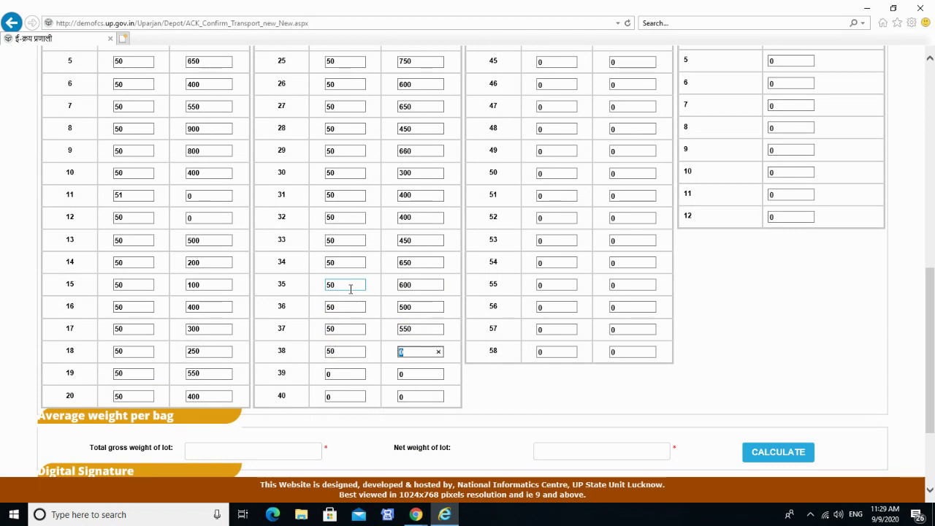
pyautogui.write('600')
pyautogui.press('Tab')
pyautogui.write('50')
pyautogui.press('Tab')
pyautogui.write('700')
pyautogui.press('Tab')
pyautogui.write('50')
pyautogui.press('Tab')
pyautogui.write('60')
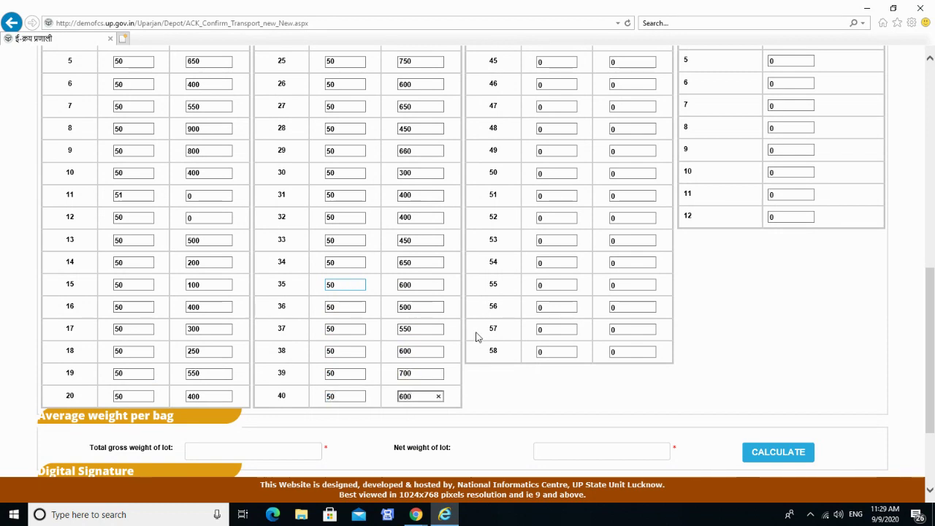
pyautogui.press('Tab')
pyautogui.write('50')
pyautogui.press('Tab')
pyautogui.write('200')
pyautogui.press('Tab')
# Enter 50 kg for bags 42–46, with gram readings 400, 300, 350 and 700.
pyautogui.write('50')
pyautogui.press('Tab')
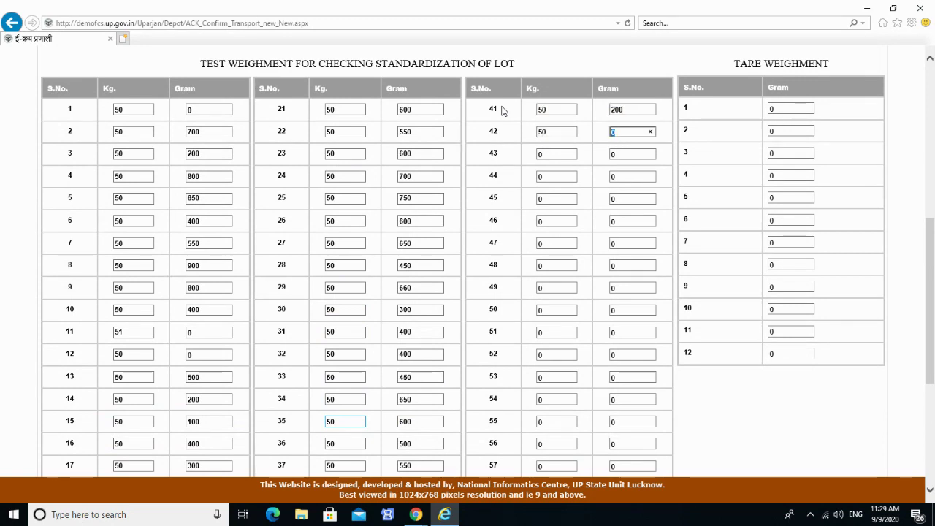
pyautogui.write('400')
pyautogui.press('Tab')
pyautogui.write('50')
pyautogui.press('Tab')
pyautogui.write('300')
pyautogui.press('Tab')
pyautogui.write('50')
pyautogui.press('Tab')
pyautogui.write('350')
pyautogui.press('Tab')
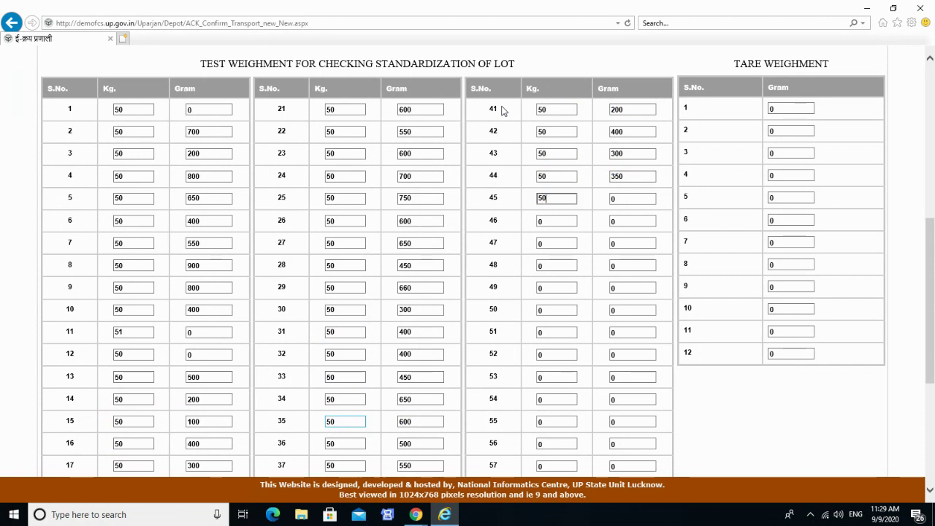
pyautogui.write('50')
pyautogui.doubleClick(568, 221)
pyautogui.write('50')
pyautogui.press('Tab')
pyautogui.write('700')
# Enter 50 kg for bags 47–52 with grams 600, 500, 650, 600, 3 and 450.
pyautogui.press('Tab')
pyautogui.write('50')
pyautogui.press('Tab')
pyautogui.write('600')
pyautogui.press('Tab')
pyautogui.write('50')
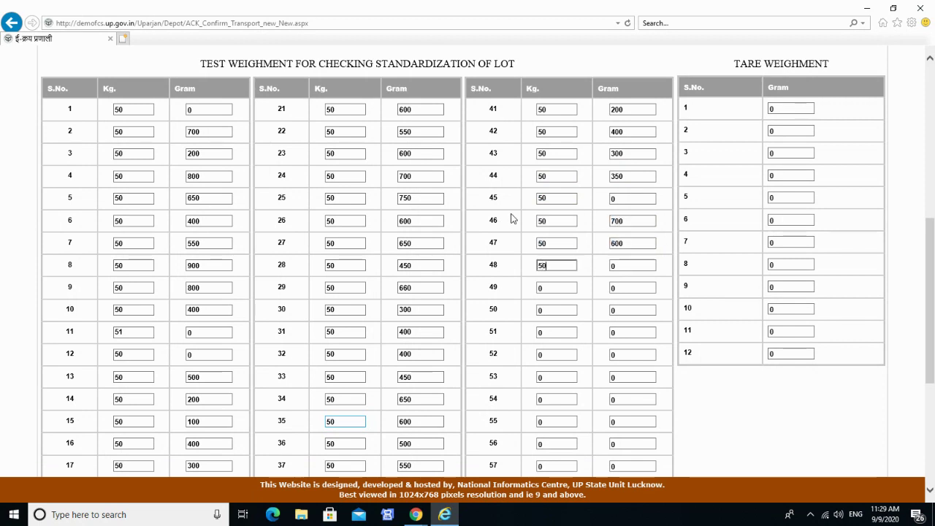
pyautogui.press('Tab')
pyautogui.write('500')
pyautogui.press('Tab')
pyautogui.write('50')
pyautogui.press('Tab')
pyautogui.write('650')
pyautogui.press('Tab')
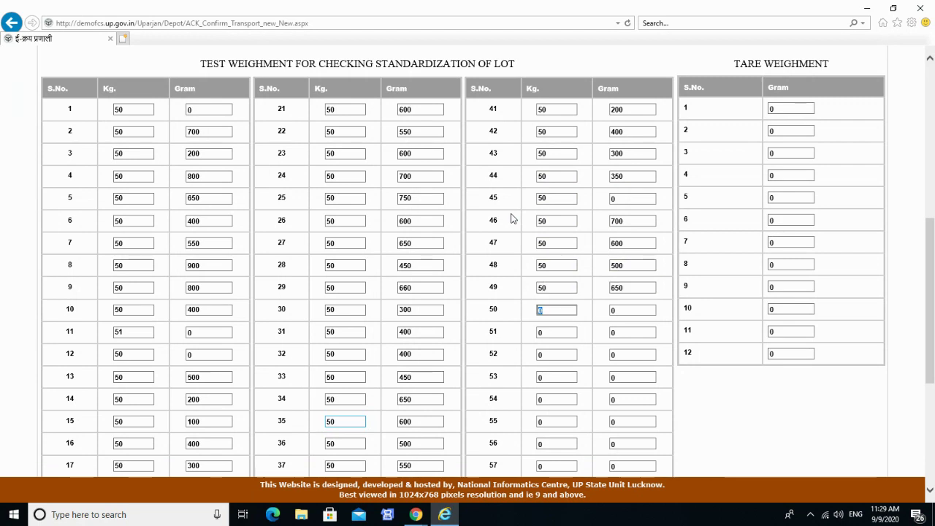
pyautogui.write('50')
pyautogui.press('Tab')
pyautogui.write('600')
pyautogui.press('Tab')
pyautogui.write('50')
pyautogui.press('Tab')
pyautogui.write('3')
pyautogui.press('Tab')
pyautogui.write('50')
pyautogui.press('Tab')
pyautogui.write('450')
# Enter 50 kg for bags 53–58 with grams 550, 450, 600, 750, 800 and 600.
pyautogui.press('Tab')
pyautogui.write('50')
pyautogui.press('Tab')
pyautogui.write('550')
pyautogui.press('Tab')
pyautogui.write('50')
pyautogui.press('Tab')
pyautogui.write('450')
pyautogui.press('Tab')
pyautogui.write('50')
pyautogui.press('Tab')
pyautogui.write('600')
pyautogui.press('Tab')
pyautogui.write('50')
pyautogui.press('Tab')
pyautogui.write('750')
pyautogui.press('Tab')
pyautogui.write('50')
pyautogui.press('Tab')
pyautogui.write('800')
pyautogui.press('Tab')
pyautogui.scroll(-2, 522, 218)
pyautogui.write('50')
pyautogui.press('Tab')
pyautogui.write('600')
pyautogui.press('Tab')
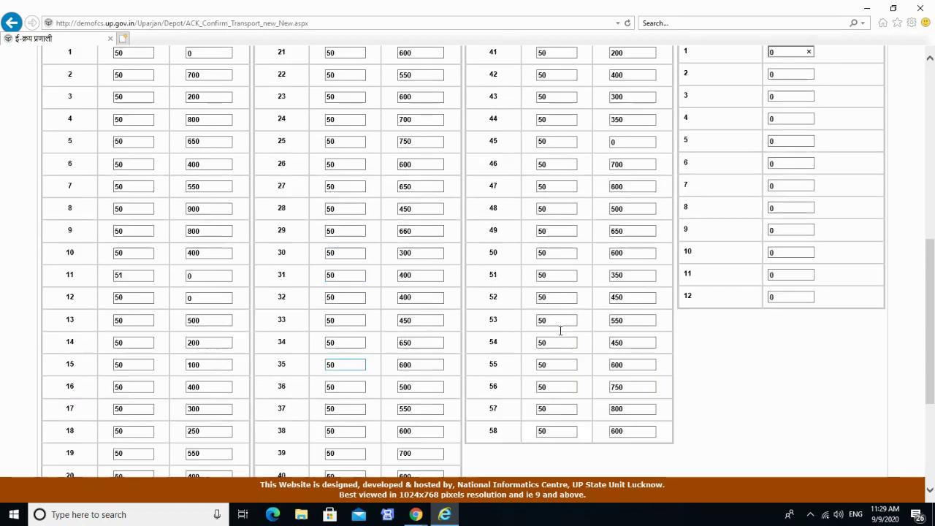
# Enter the first six tare weighments: 580, 550, 540, 520, 550 and 560 grams.
pyautogui.scroll(2, 742, 236)
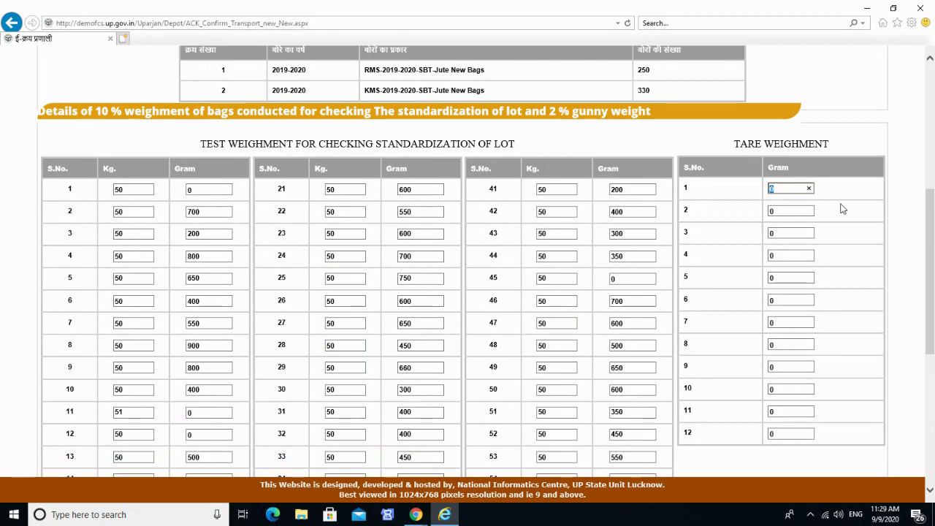
pyautogui.write('580')
pyautogui.press('Tab')
pyautogui.write('550')
pyautogui.press('Tab')
pyautogui.write('540')
pyautogui.press('Tab')
pyautogui.write('520')
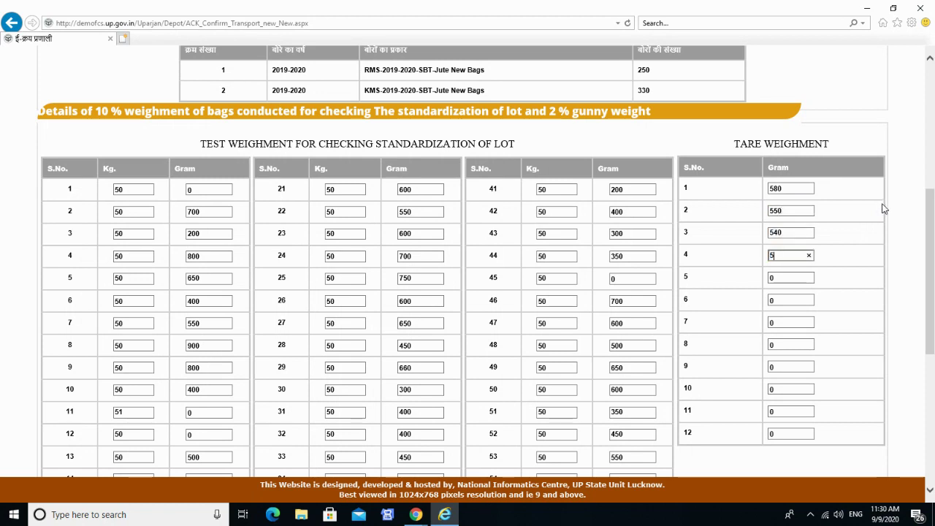
pyautogui.press('Tab')
pyautogui.write('5')
pyautogui.write('50')
pyautogui.press('Tab')
pyautogui.write('560')
pyautogui.press('Tab')
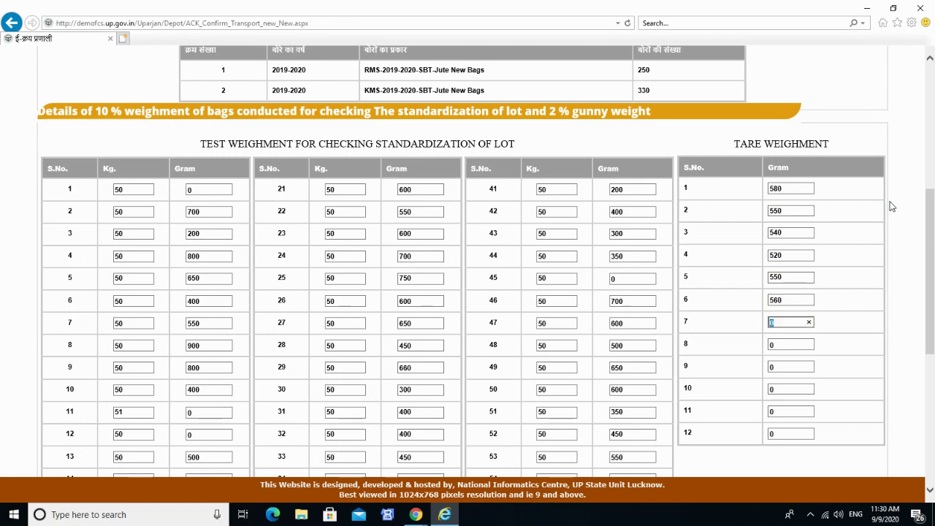
# Enter the remaining tare weighments 570, 565, 600 and 51 grams.
pyautogui.write('570')
pyautogui.press('Tab')
pyautogui.write('5')
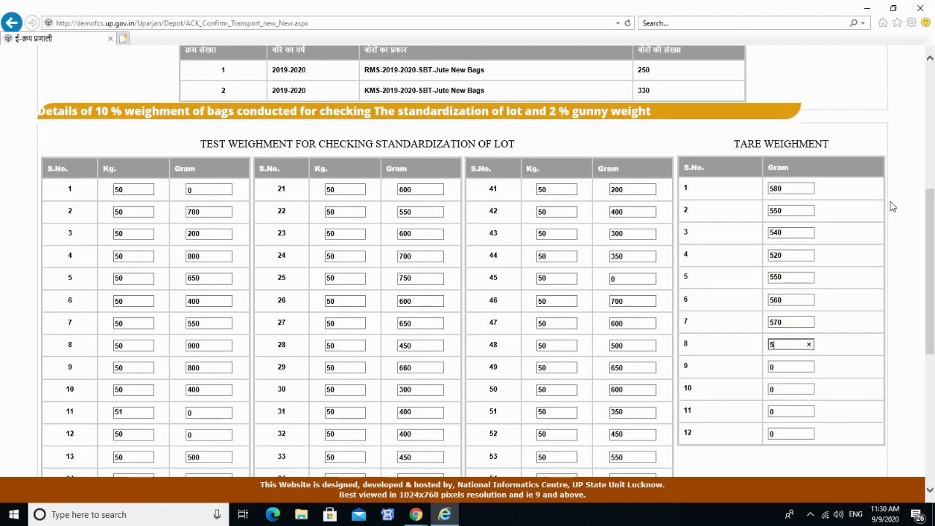
pyautogui.write('65')
pyautogui.press('Tab')
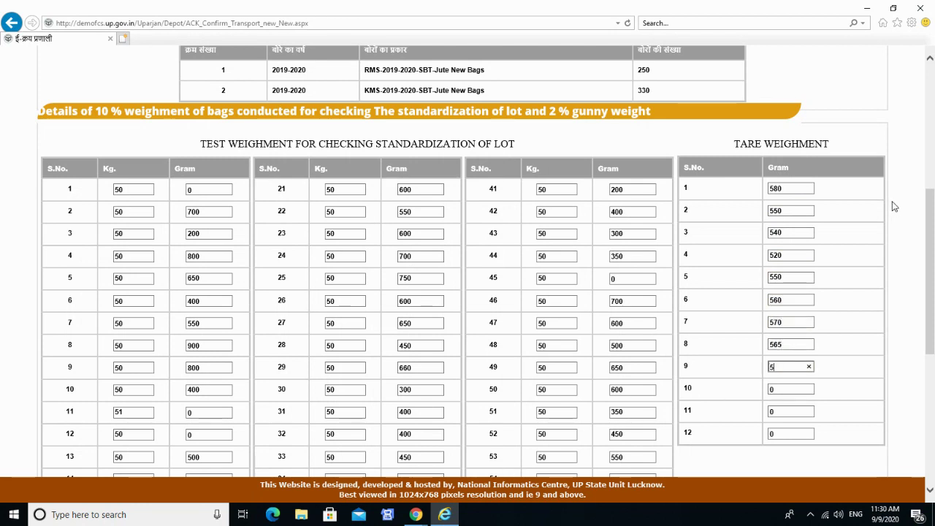
pyautogui.press('Tab')
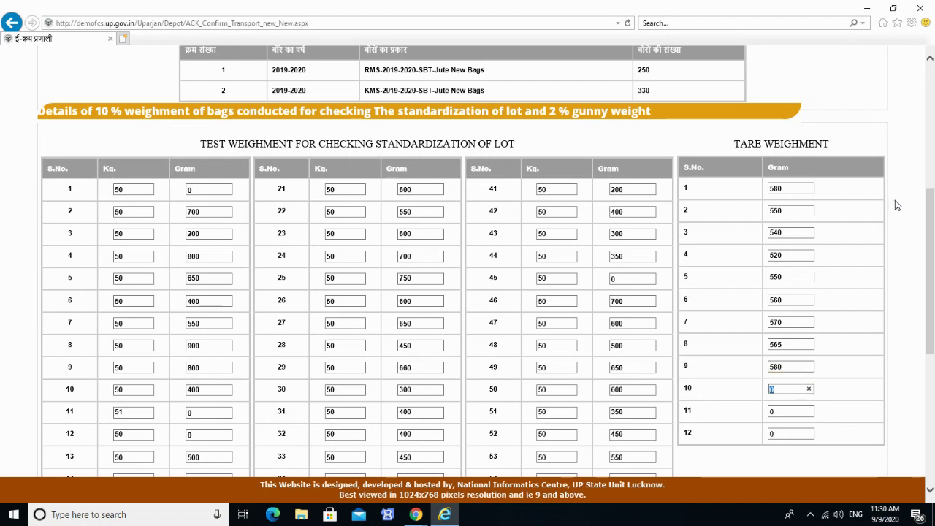
pyautogui.press('Tab')
pyautogui.write('600')
pyautogui.press('Tab')
pyautogui.write('51')
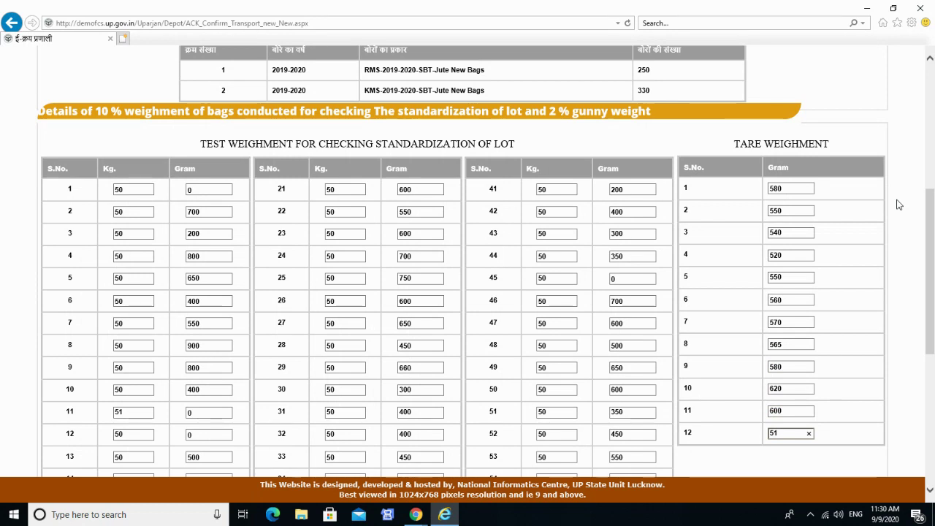
pyautogui.click(884, 259)
pyautogui.scroll(-3, 881, 259)
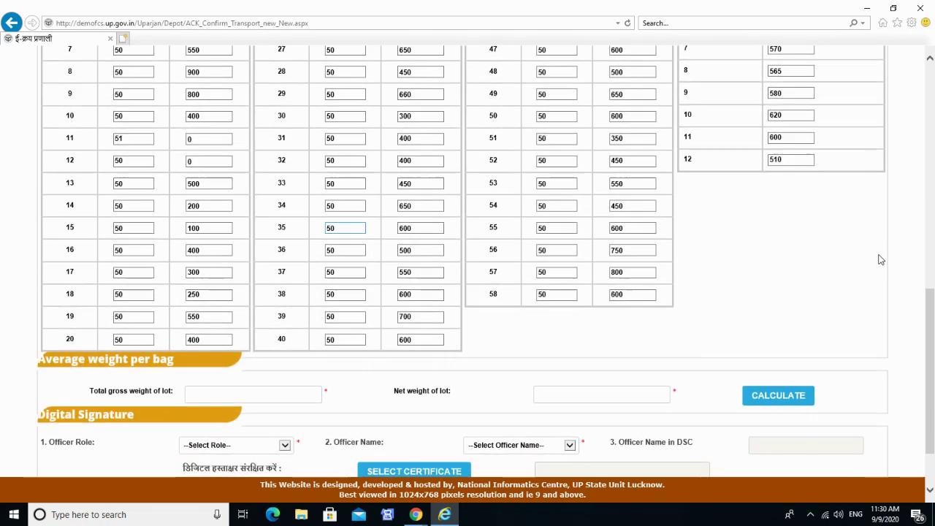
pyautogui.click(292, 397)
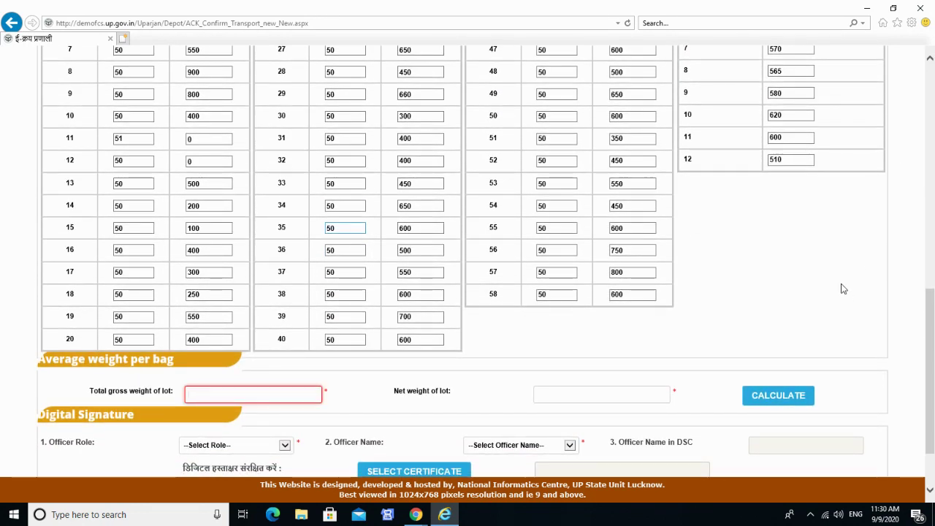
# Enter total gross weight of lot 293 and net weight 289.
pyautogui.scroll(-1, 836, 292)
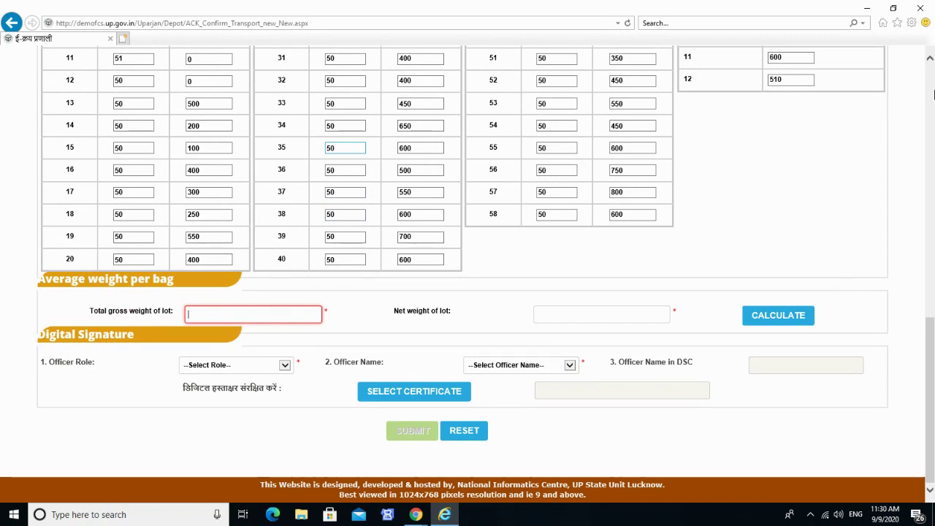
pyautogui.write('292')
pyautogui.press('BackSpace')
pyautogui.write('3')
pyautogui.press('Tab')
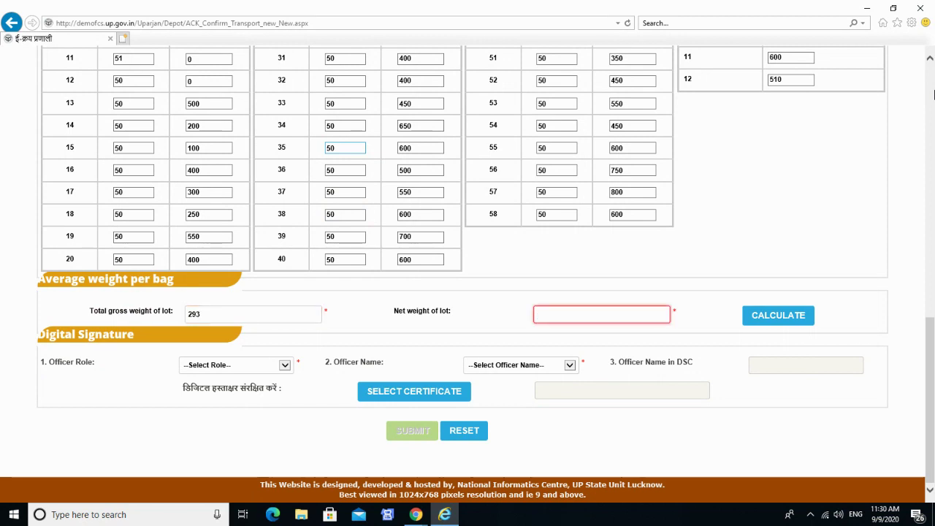
pyautogui.write('289')
# Sign as Depot Incharge (DI) with the digital certificate and calculate the per-bag averages.
pyautogui.click(273, 367)
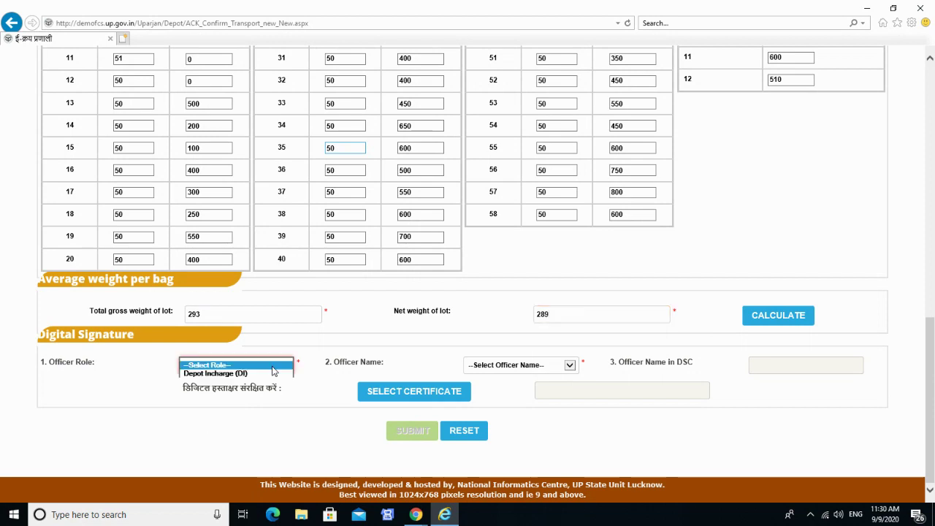
pyautogui.click(266, 375)
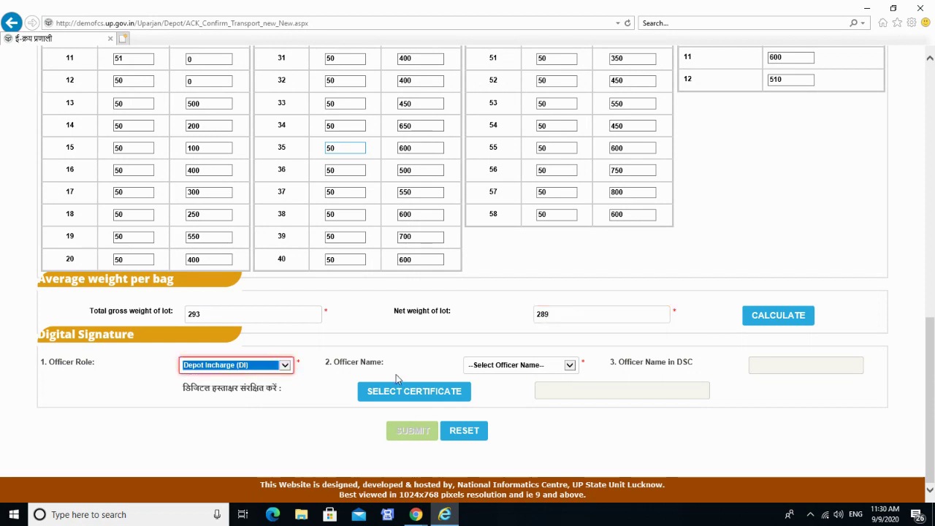
pyautogui.click(502, 367)
pyautogui.click(497, 374)
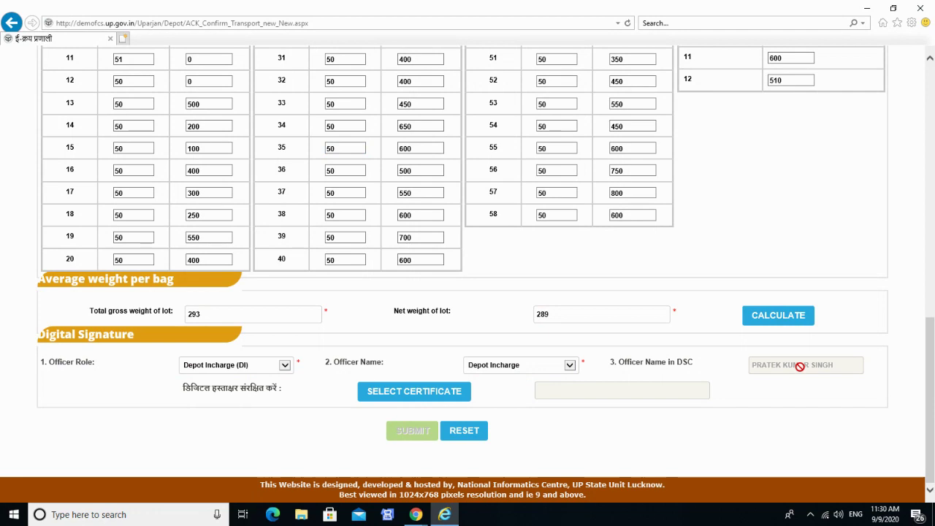
pyautogui.click(398, 405)
pyautogui.click(395, 341)
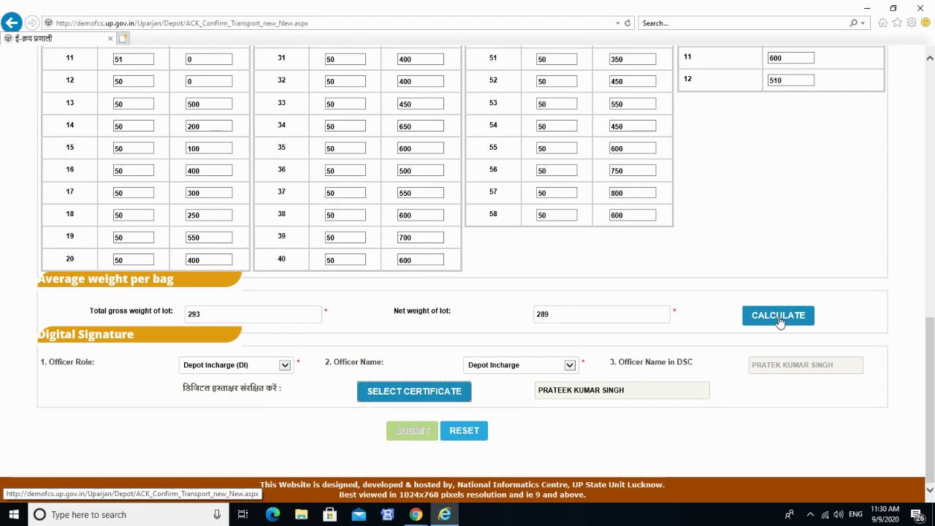
pyautogui.click(781, 322)
pyautogui.scroll(-1, 454, 354)
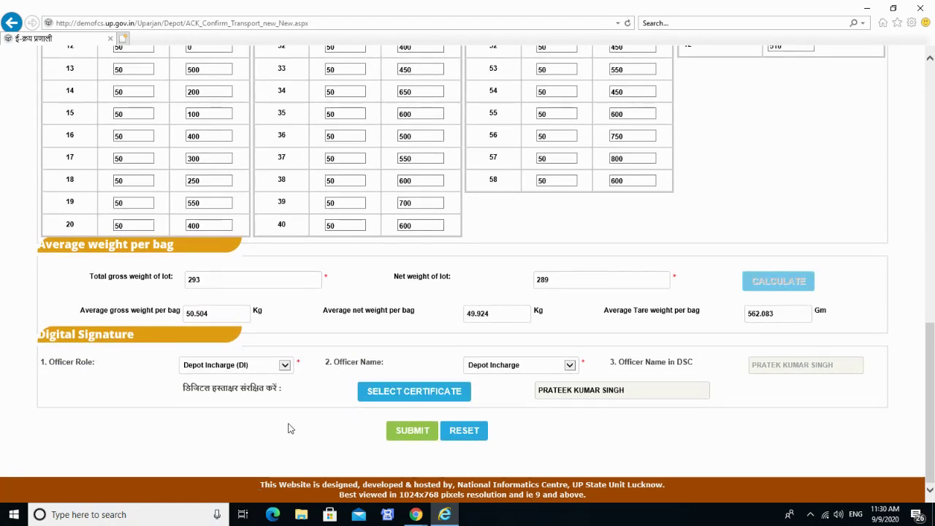
pyautogui.scroll(4, 286, 431)
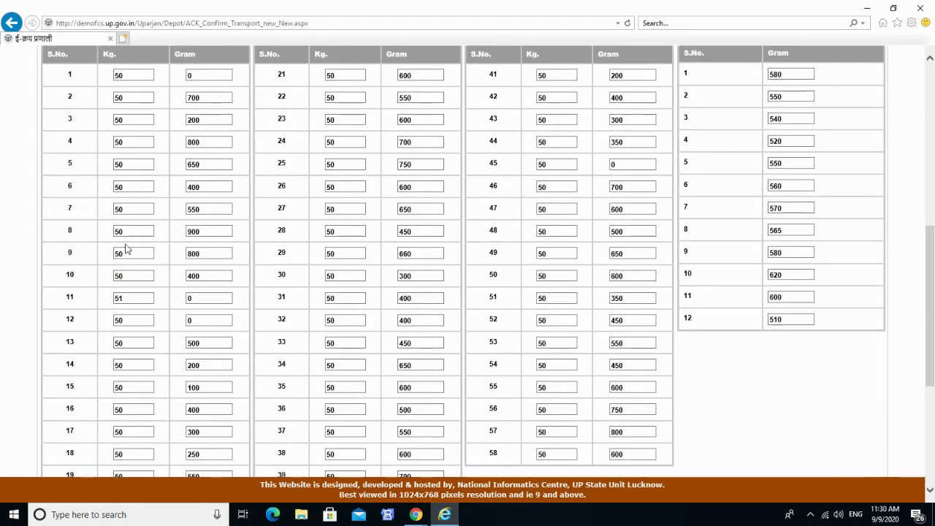
pyautogui.scroll(-2, 406, 408)
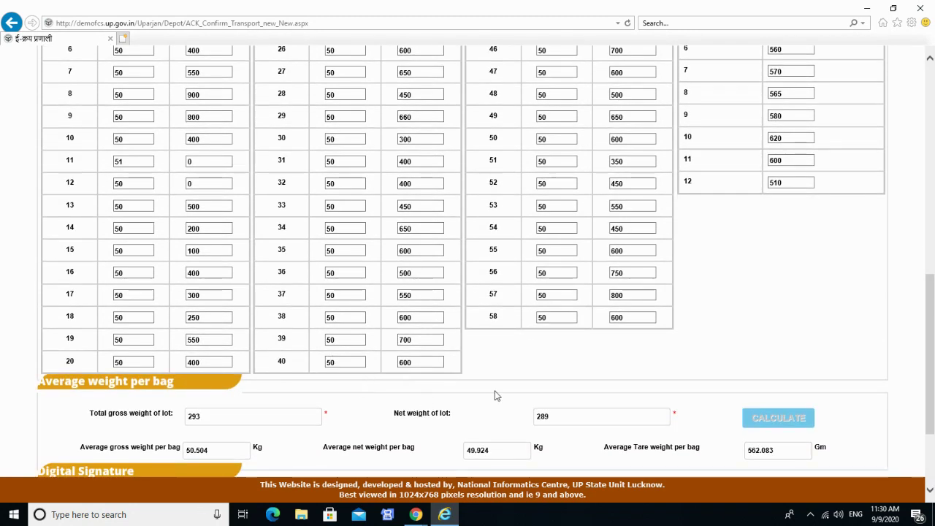
pyautogui.scroll(3, 559, 314)
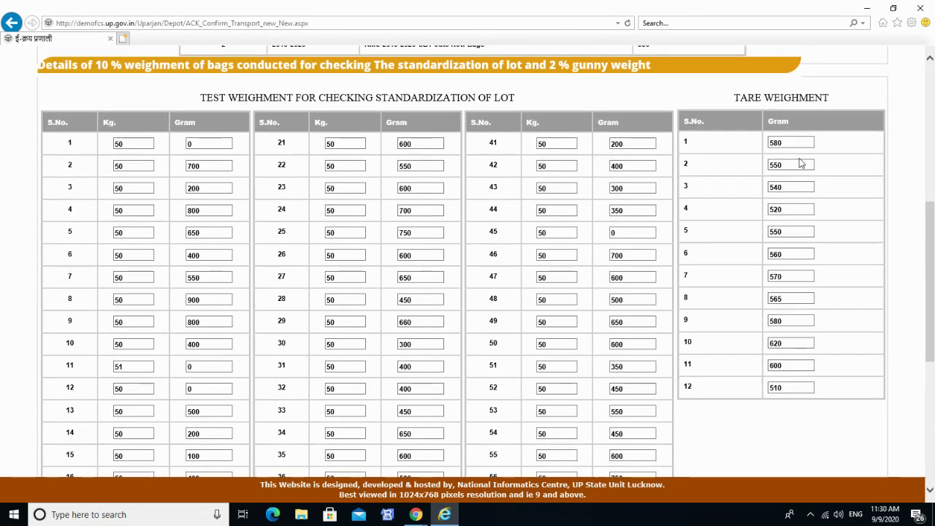
pyautogui.scroll(-4, 806, 341)
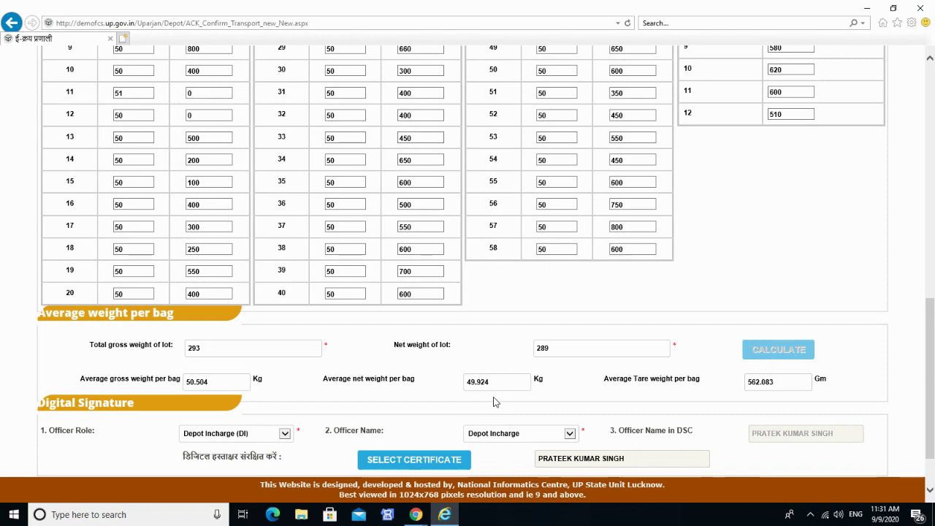
pyautogui.scroll(-1, 494, 401)
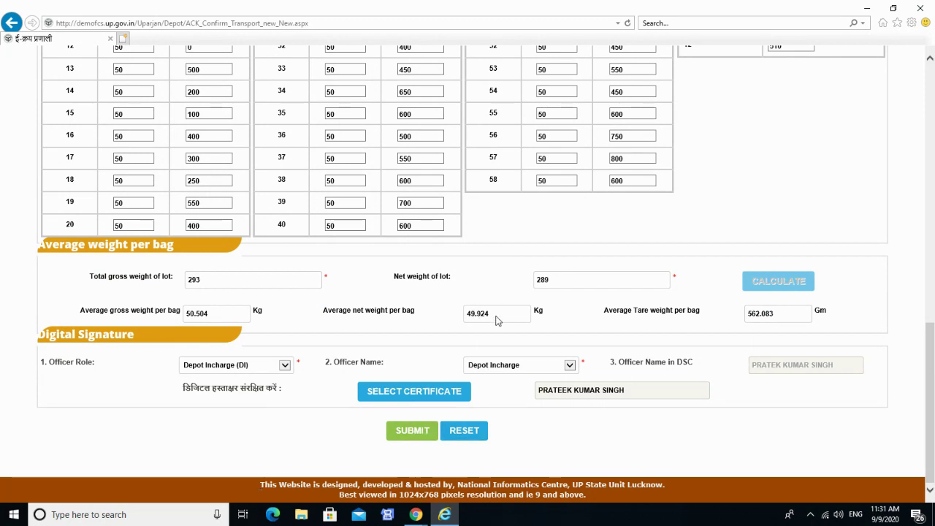
# Attempt submission, dismiss the signing error, and reselect Depot Incharge with the signing certificate.
pyautogui.click(413, 432)
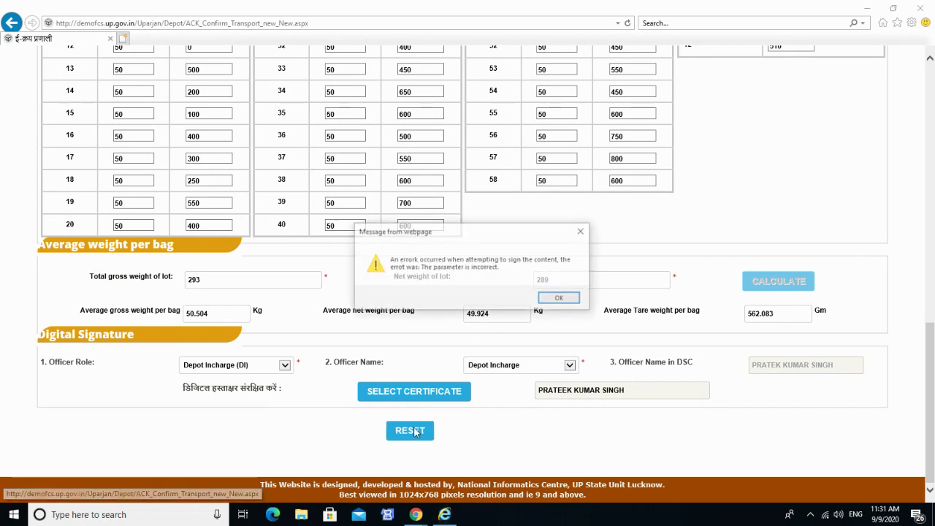
pyautogui.click(560, 298)
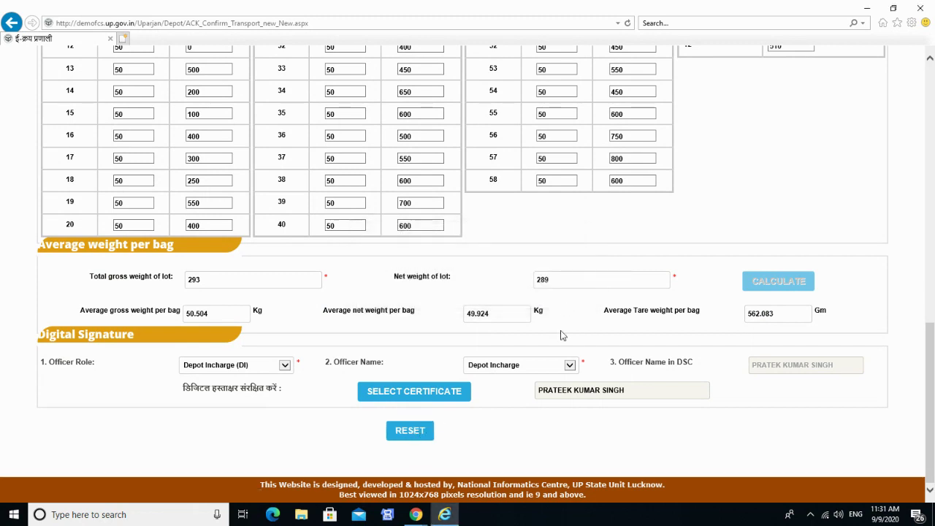
pyautogui.click(537, 367)
pyautogui.click(510, 367)
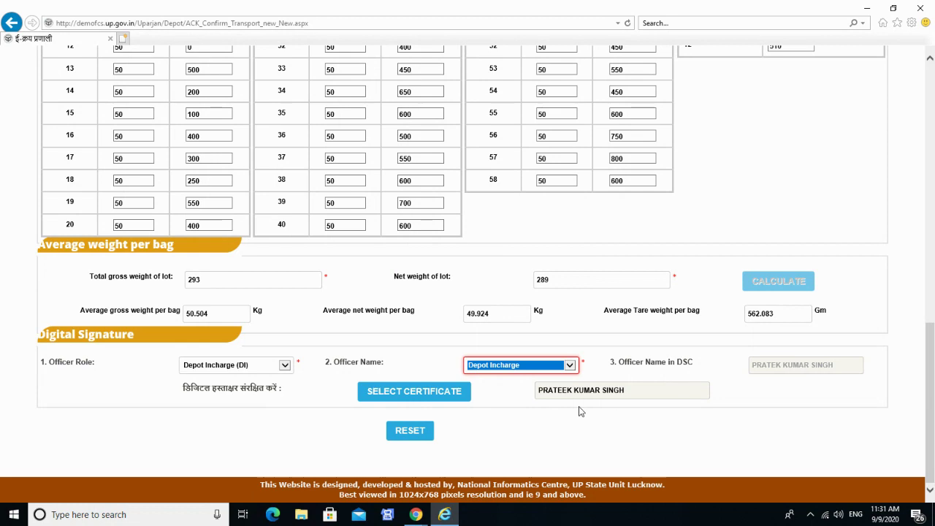
pyautogui.click(456, 399)
pyautogui.click(428, 338)
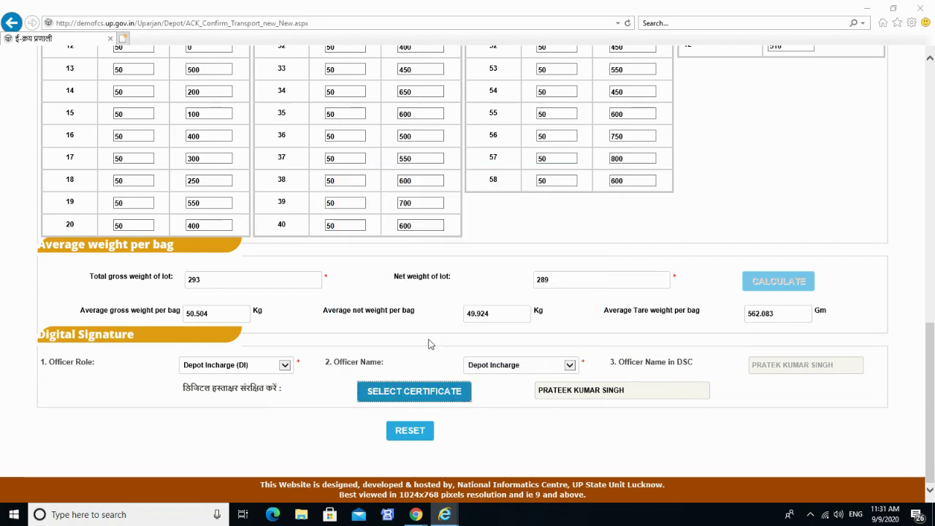
# Reset the form, re-enter gross 293 and net 289, and recalculate the averages.
pyautogui.click(411, 431)
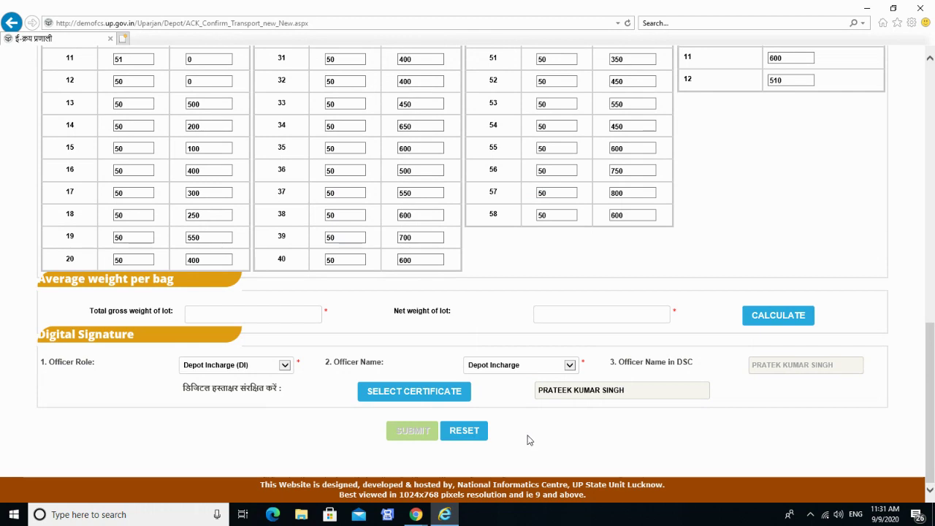
pyautogui.click(231, 321)
pyautogui.write('293')
pyautogui.press('Tab')
pyautogui.write('289')
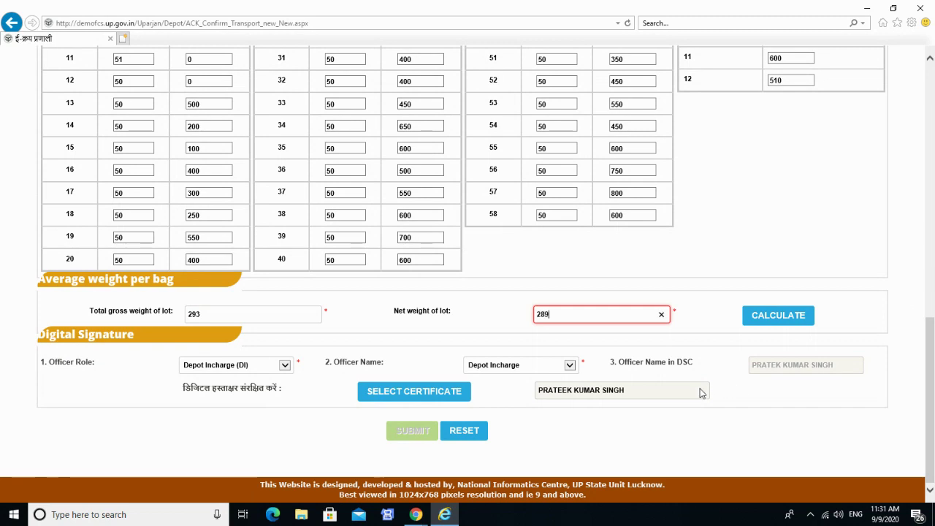
pyautogui.click(777, 315)
pyautogui.scroll(-1, 511, 416)
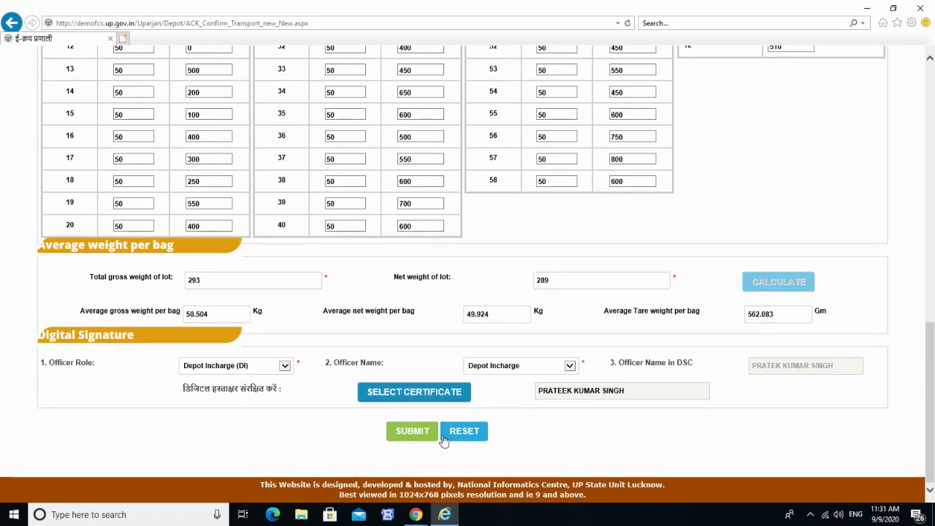
# Sign as Depot Incharge with the certificate and submit, allowing the digital signature.
pyautogui.click(511, 367)
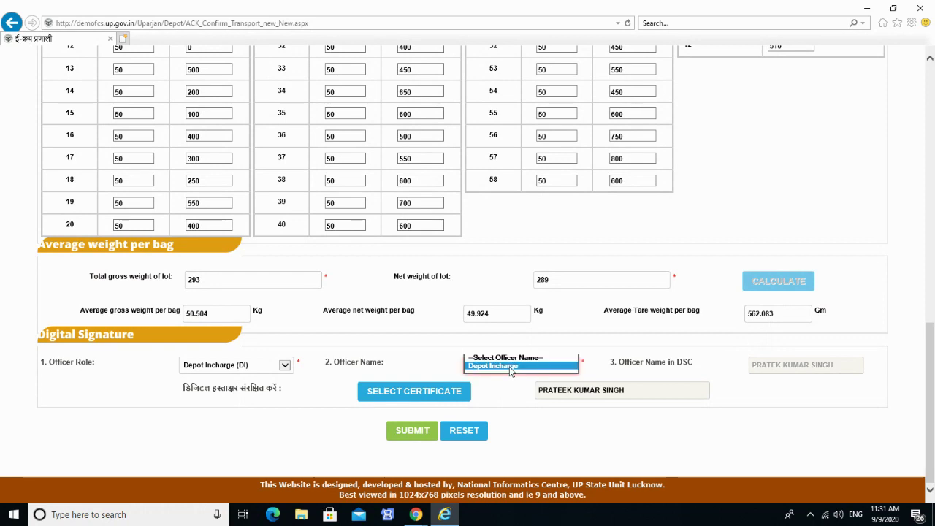
pyautogui.click(510, 368)
pyautogui.click(422, 392)
pyautogui.click(398, 336)
pyautogui.click(428, 435)
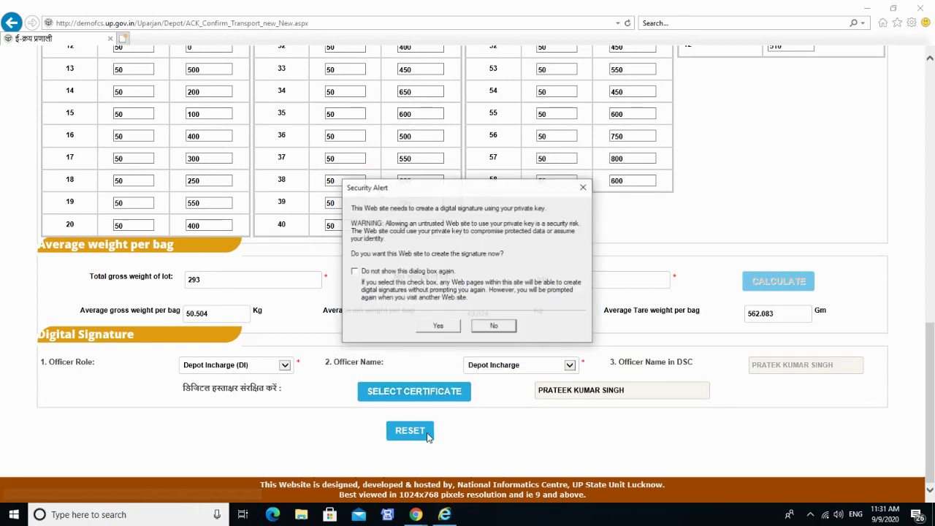
pyautogui.click(440, 326)
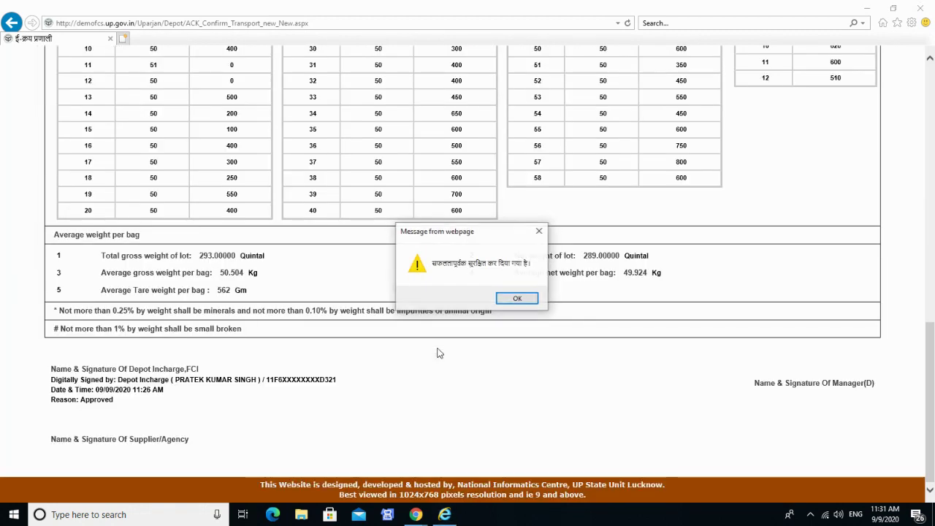
# Dismiss the success message and open the लॉक प्रविष्टि (lock entry) menu.
pyautogui.click(514, 300)
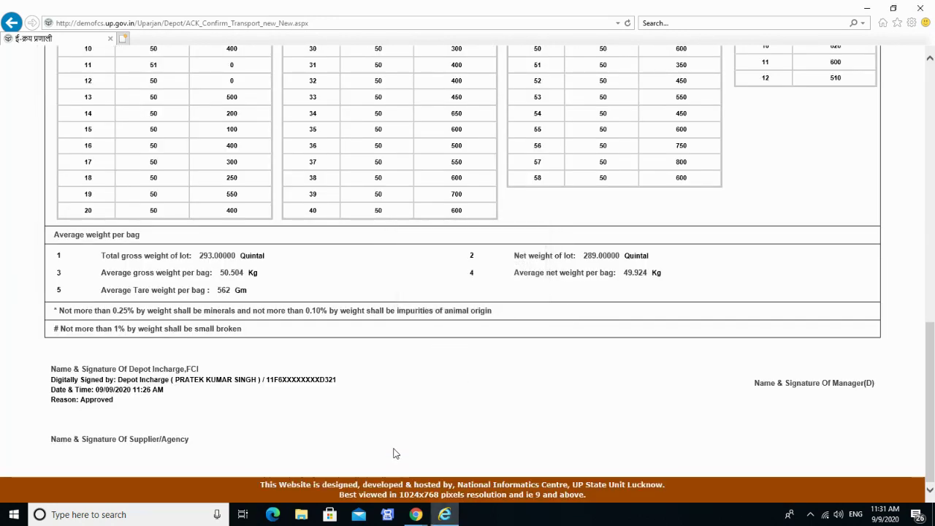
pyautogui.scroll(15, 393, 454)
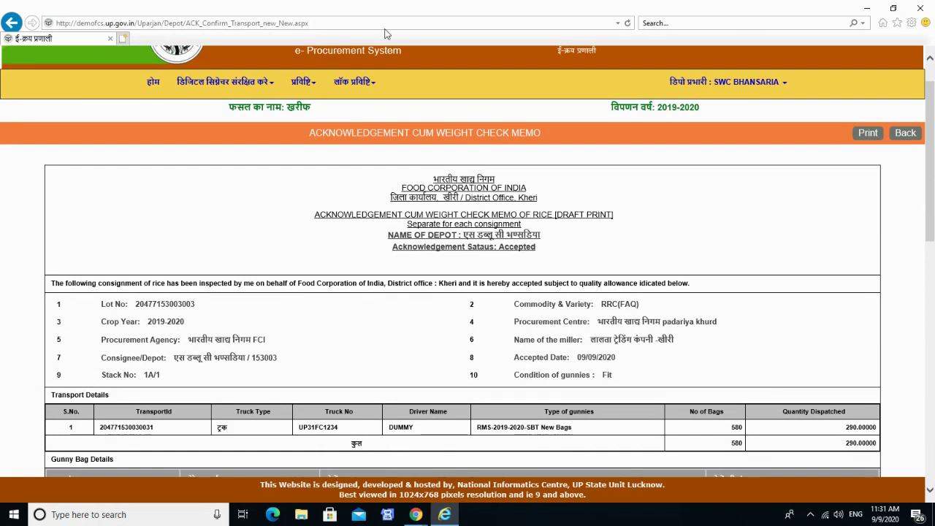
pyautogui.click(356, 83)
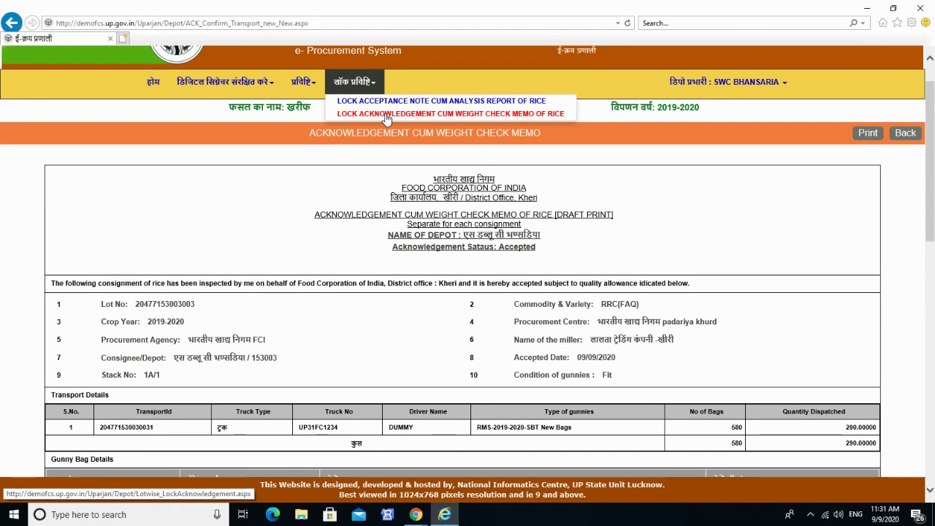
pyautogui.click(385, 116)
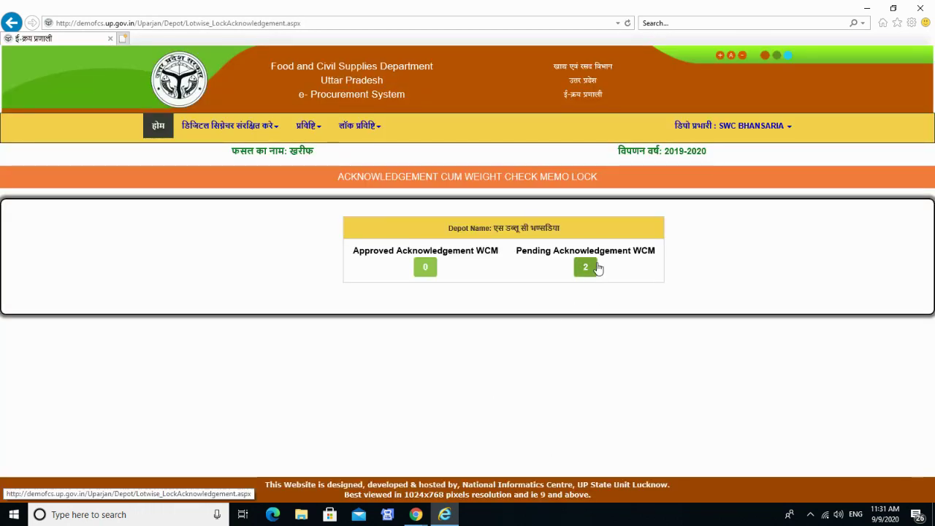
pyautogui.click(588, 268)
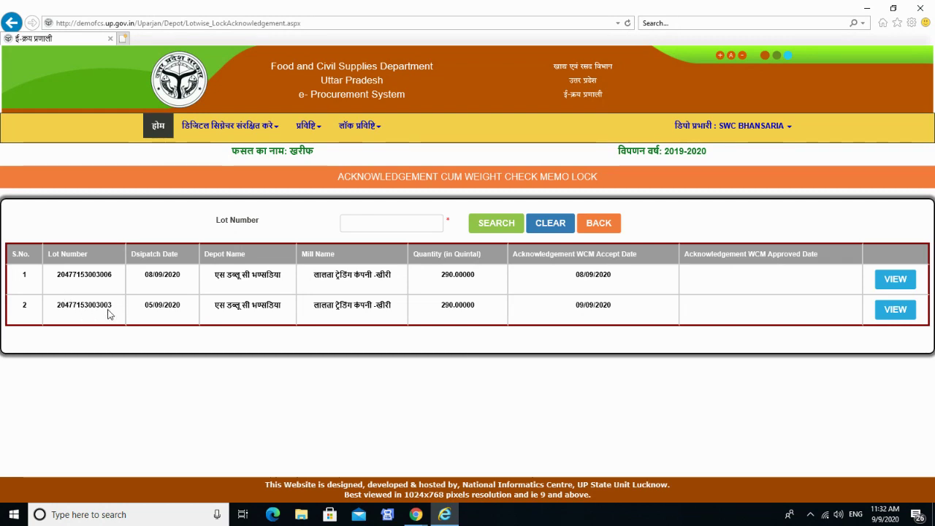
pyautogui.click(895, 310)
pyautogui.scroll(-15, 404, 376)
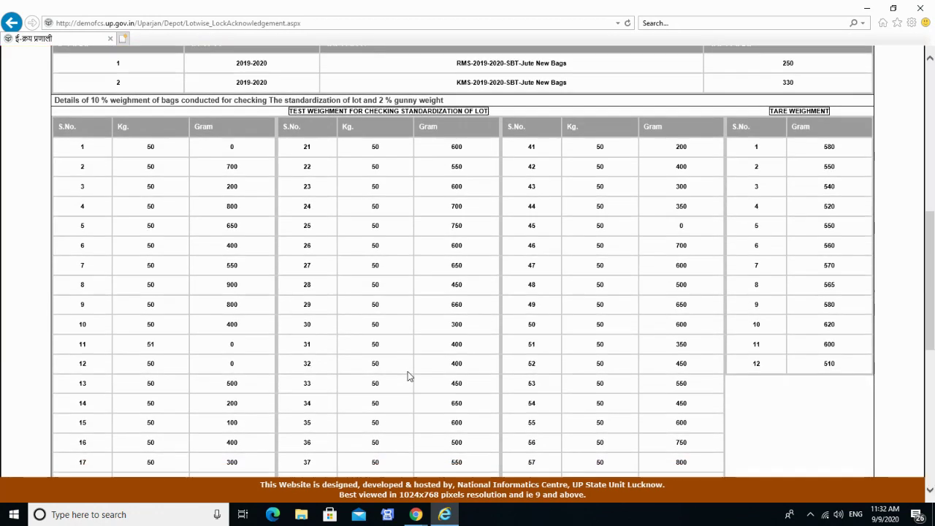
pyautogui.scroll(4, 406, 372)
pyautogui.scroll(-4, 406, 372)
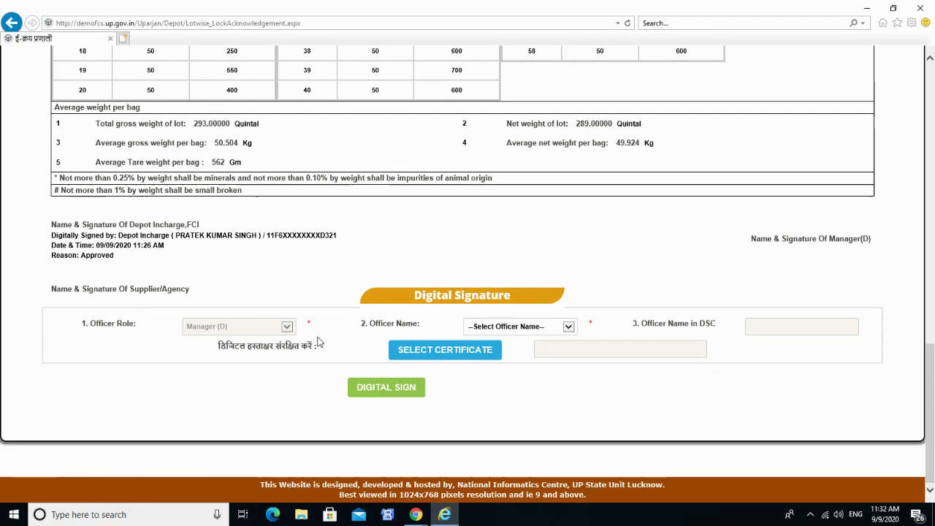
pyautogui.scroll(3, 319, 342)
pyautogui.scroll(8, 318, 342)
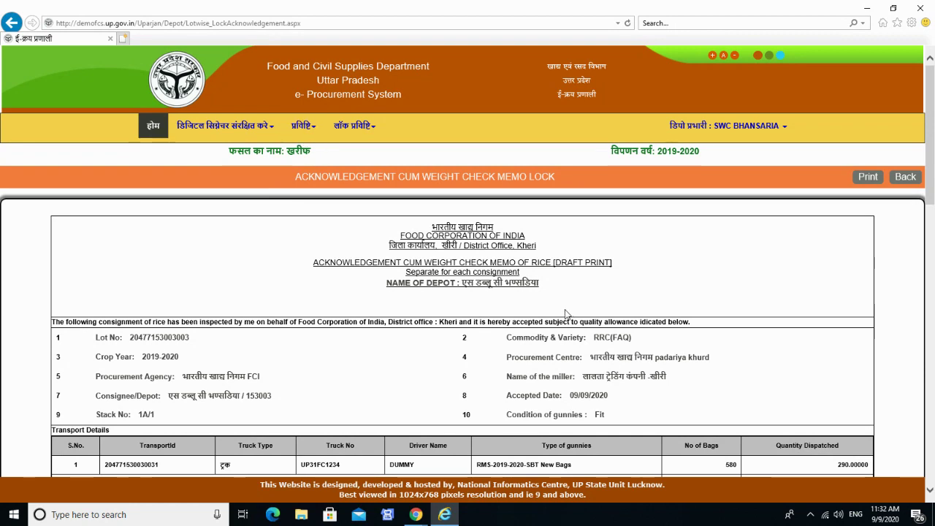
pyautogui.scroll(-12, 567, 315)
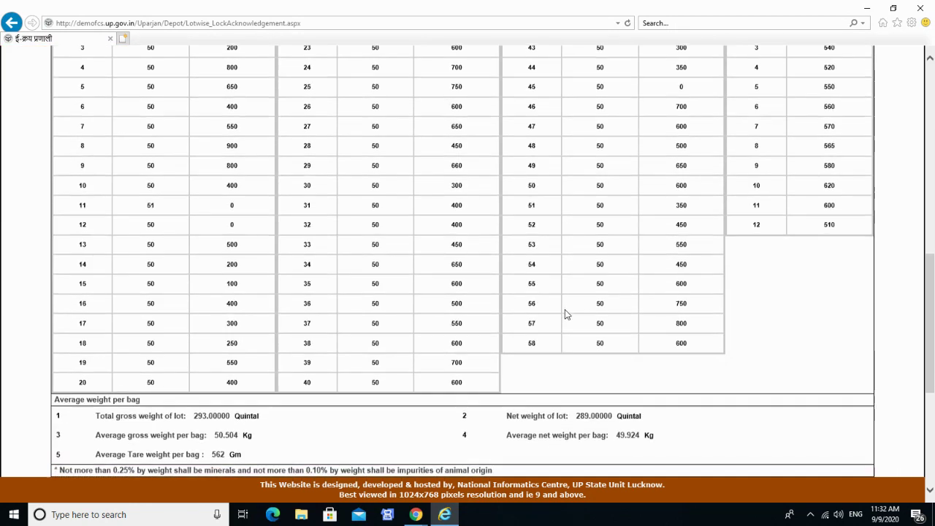
# Choose MANAGER DEPOT as the officer name and select the signing certificate.
pyautogui.click(518, 328)
pyautogui.click(516, 336)
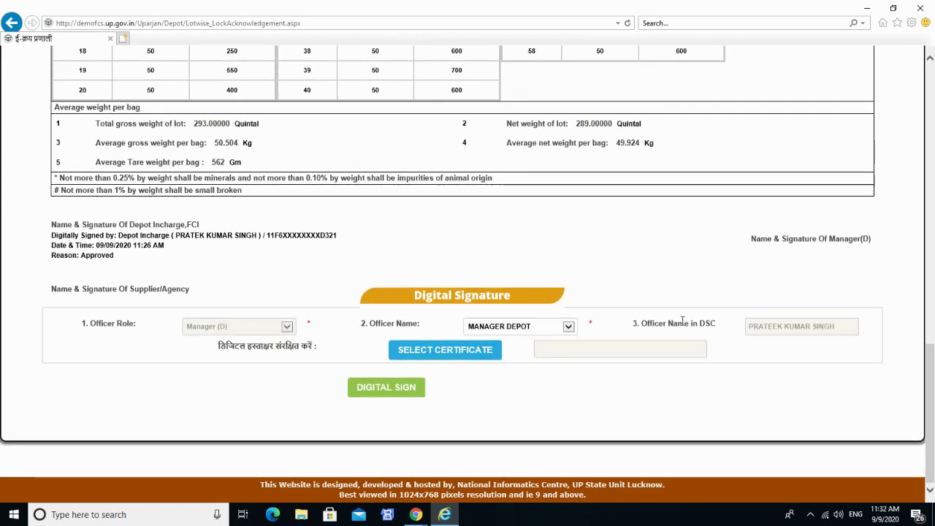
pyautogui.click(437, 351)
pyautogui.click(415, 339)
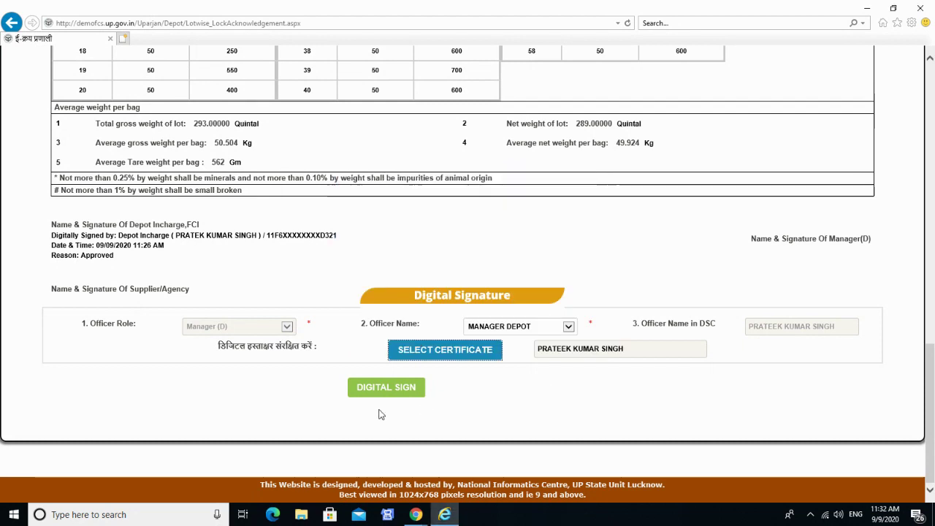
# Apply the Manager's digital signature to the memo and acknowledge the success message.
pyautogui.click(387, 388)
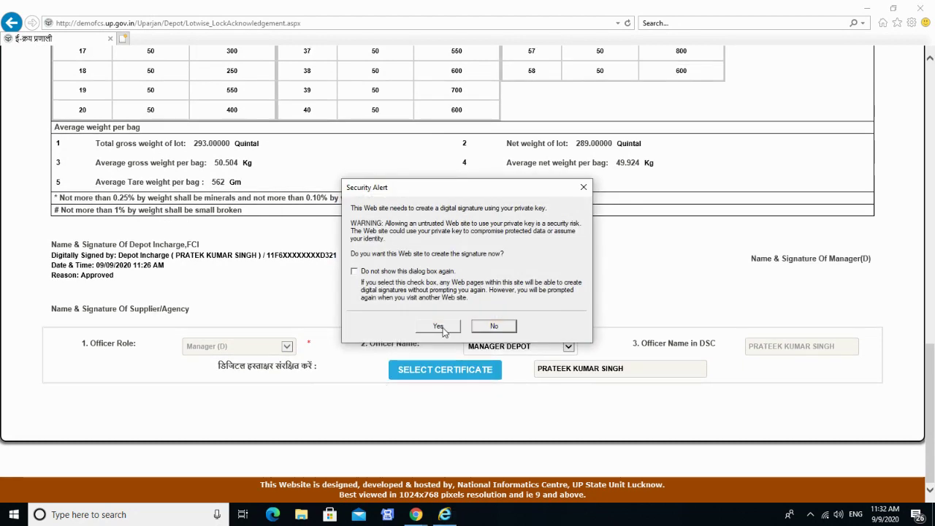
pyautogui.click(439, 325)
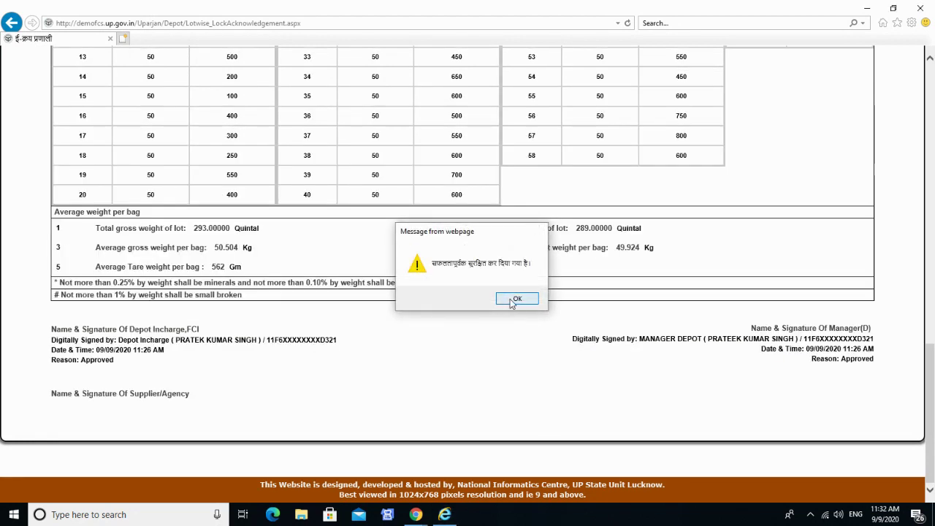
pyautogui.click(515, 298)
pyautogui.scroll(10, 414, 394)
# Log out via the डिपो प्रभारी menu's लॉग आउट option.
pyautogui.scroll(-9, 413, 394)
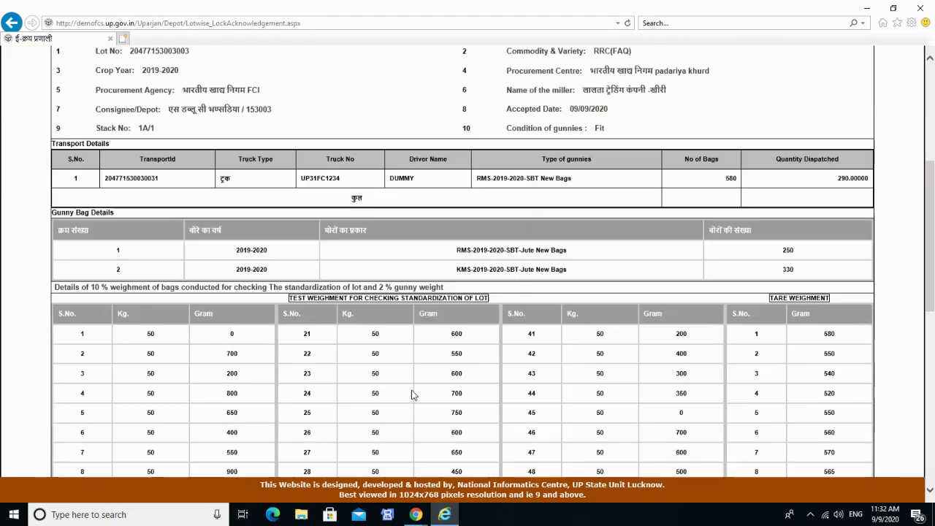
pyautogui.scroll(-2, 412, 394)
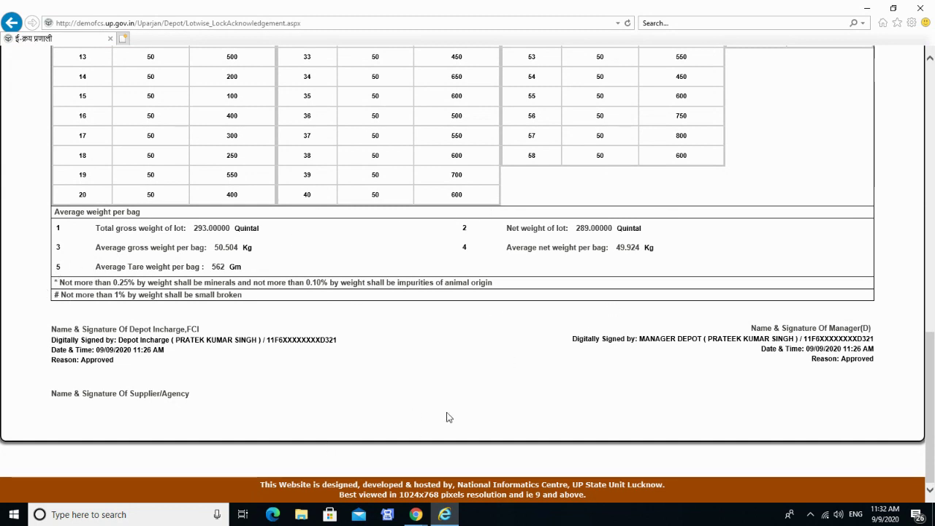
pyautogui.scroll(10, 449, 417)
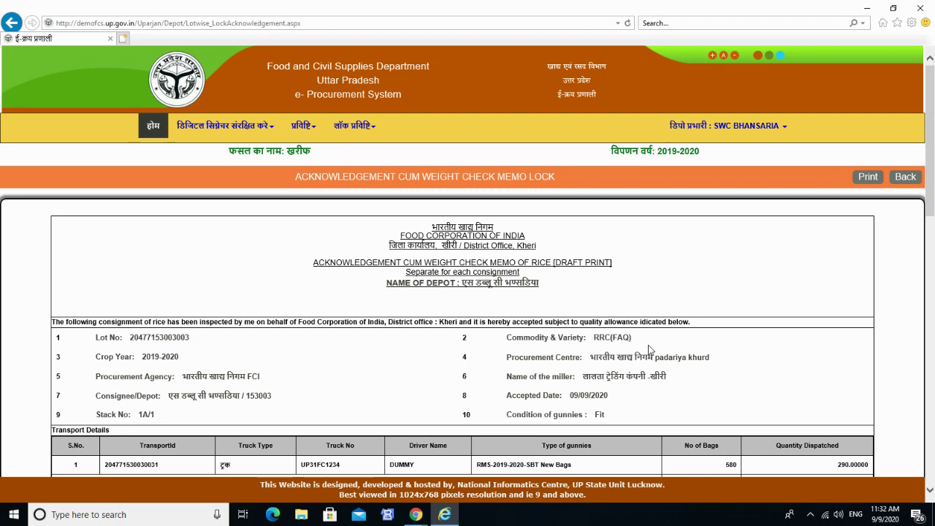
pyautogui.click(727, 126)
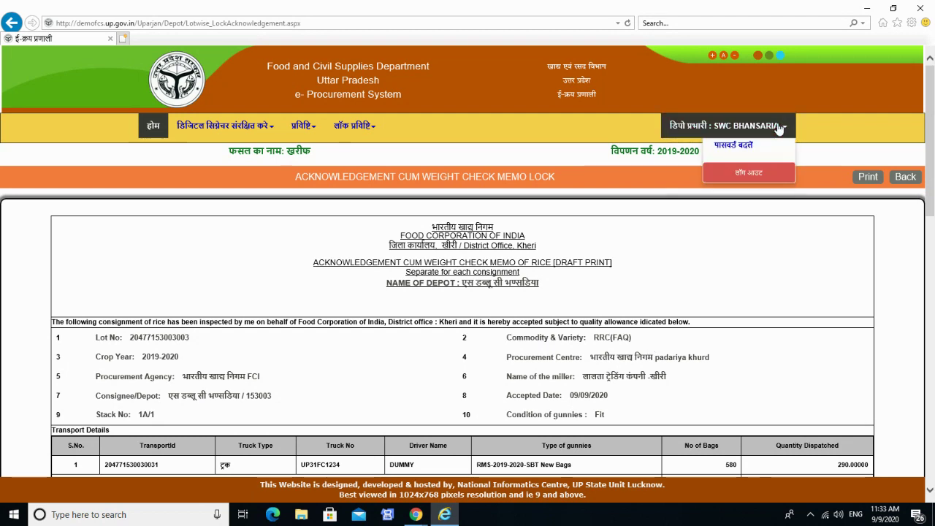
pyautogui.click(738, 174)
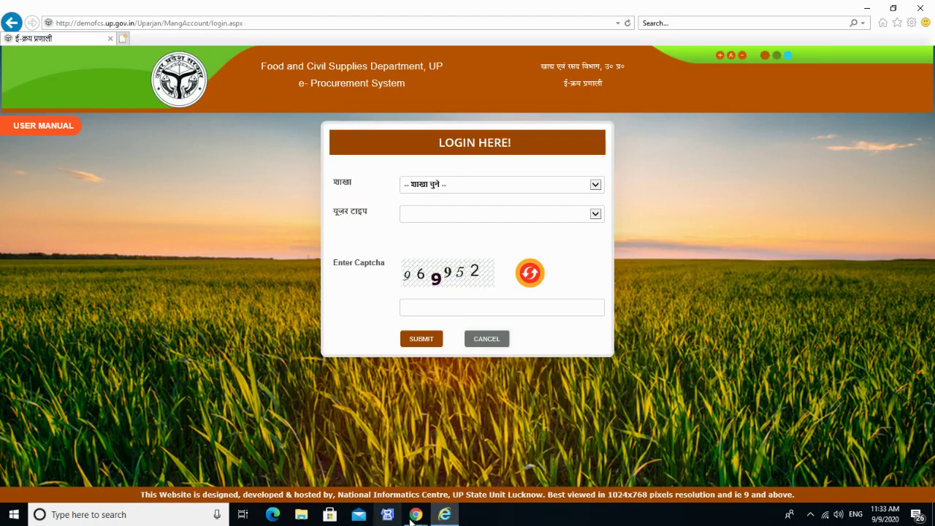